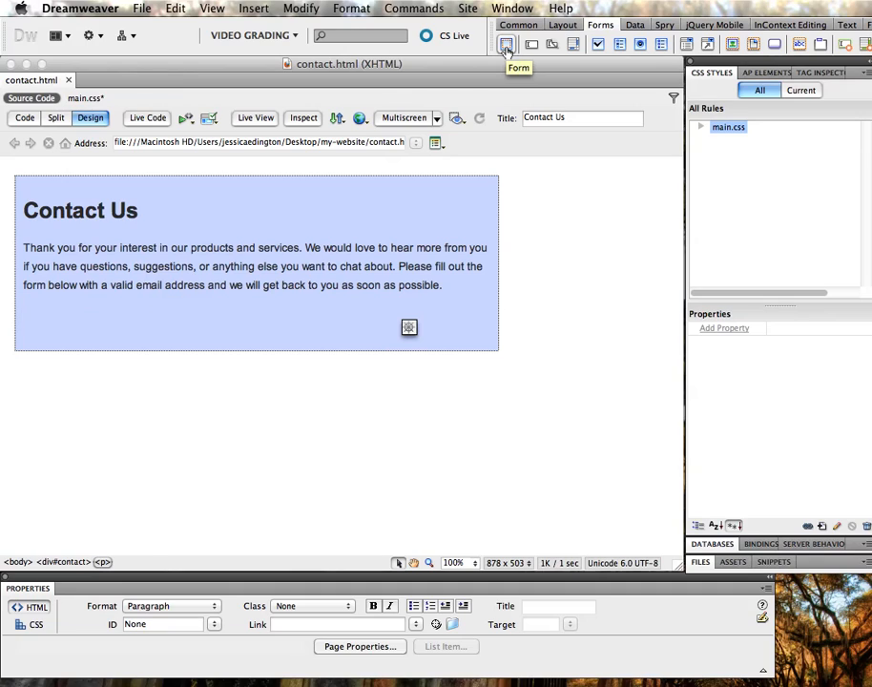
Insert a form below the intro paragraph and change its ID from form1 to contact-form
{"action": "left_click", "coordinate": [506, 46]}
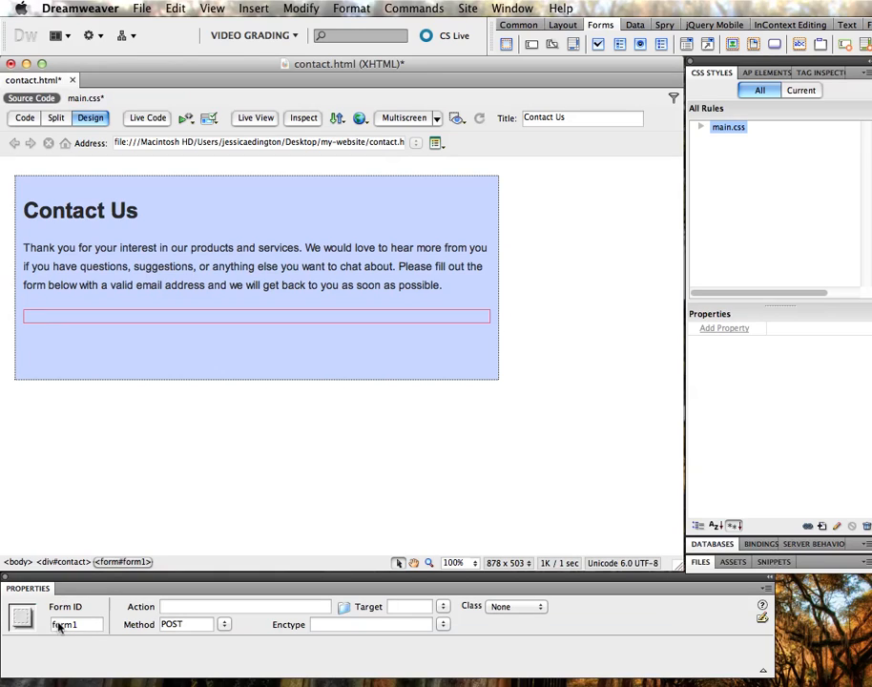
{"action": "double_click", "coordinate": [86, 626]}
{"action": "type", "text": "contact-form"}
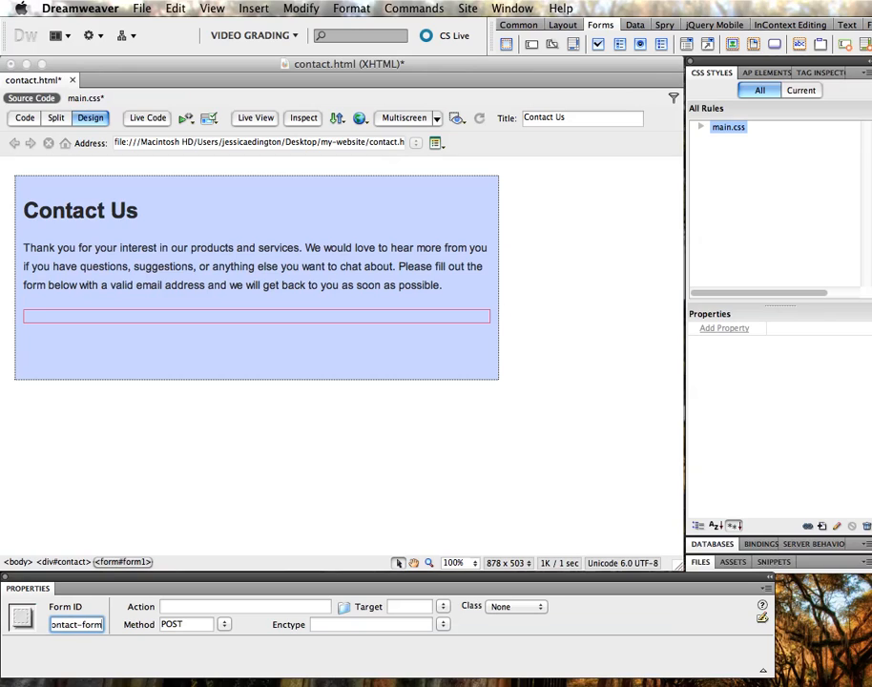
{"action": "left_click", "coordinate": [700, 127]}
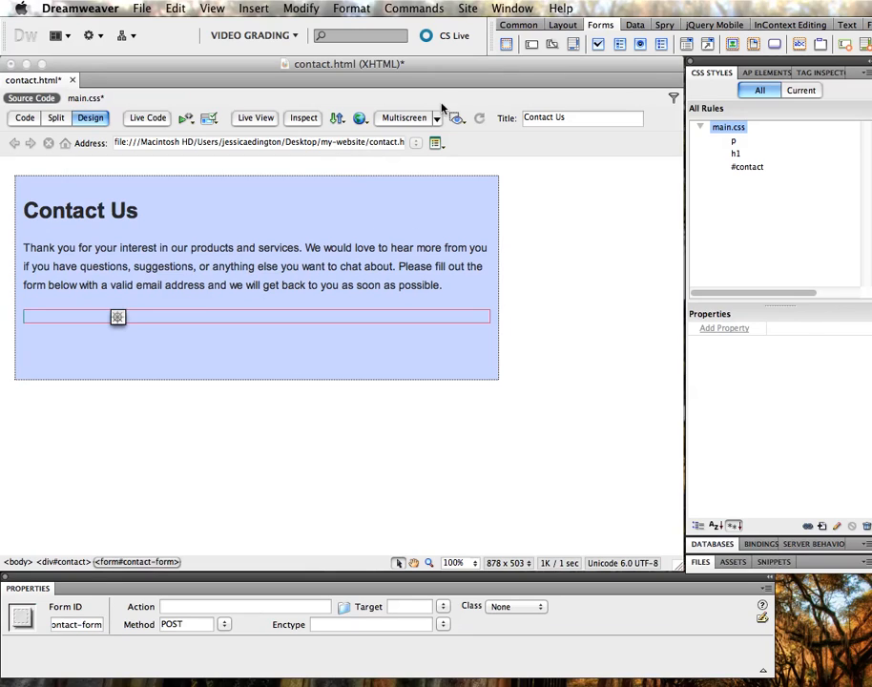
Start a new table with 7 rows, 2 columns and a width of 100 percent
{"action": "left_click", "coordinate": [518, 25]}
{"action": "left_click", "coordinate": [593, 44]}
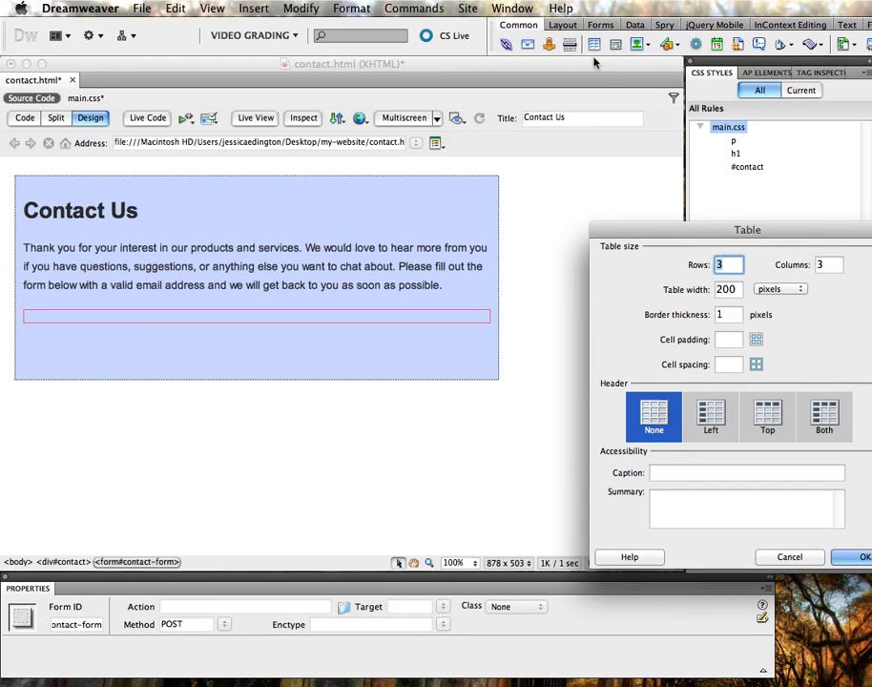
{"action": "left_click_drag", "start_coordinate": [752, 232], "coordinate": [552, 189]}
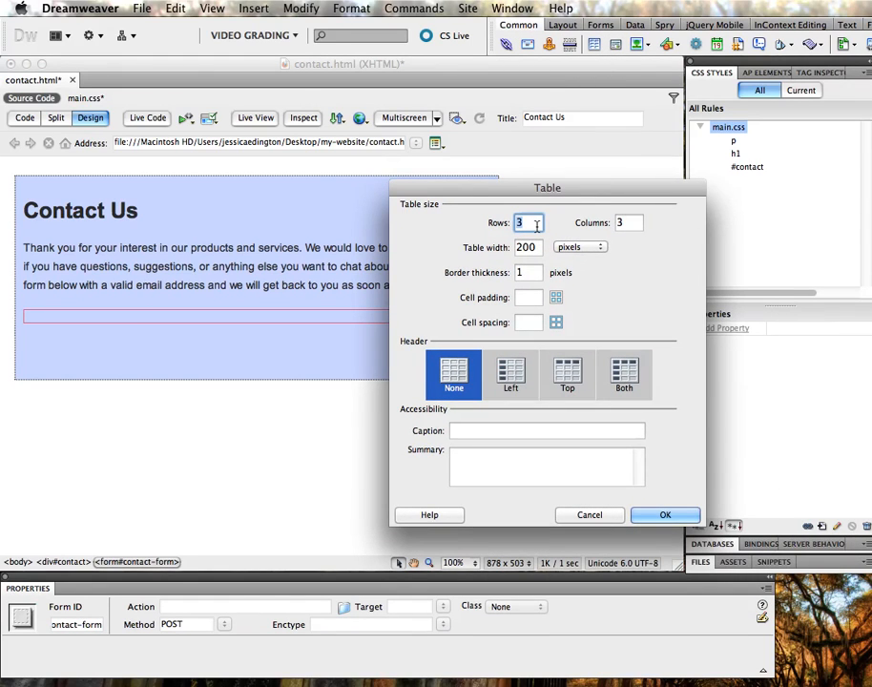
{"action": "type", "text": "7"}
{"action": "key", "text": "Tab"}
{"action": "type", "text": "2"}
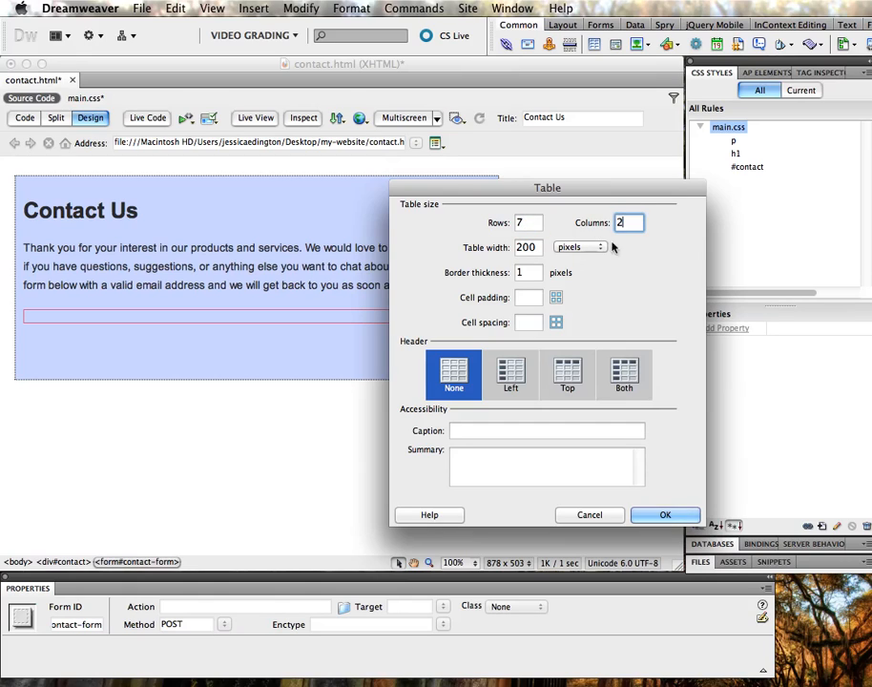
{"action": "key", "text": "Tab"}
{"action": "type", "text": "100"}
{"action": "left_click", "coordinate": [576, 248]}
{"action": "left_click", "coordinate": [572, 236]}
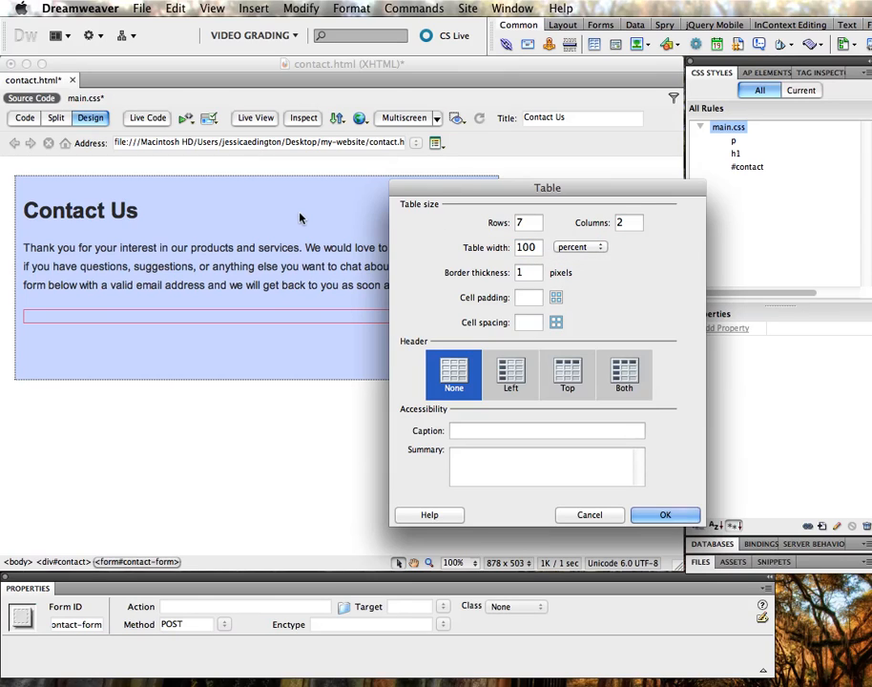
Set border 0, cell padding 5 and cell spacing 0, then insert the table
{"action": "double_click", "coordinate": [524, 273]}
{"action": "type", "text": "0"}
{"action": "left_click", "coordinate": [526, 298]}
{"action": "type", "text": "5"}
{"action": "left_click", "coordinate": [524, 322]}
{"action": "type", "text": "0"}
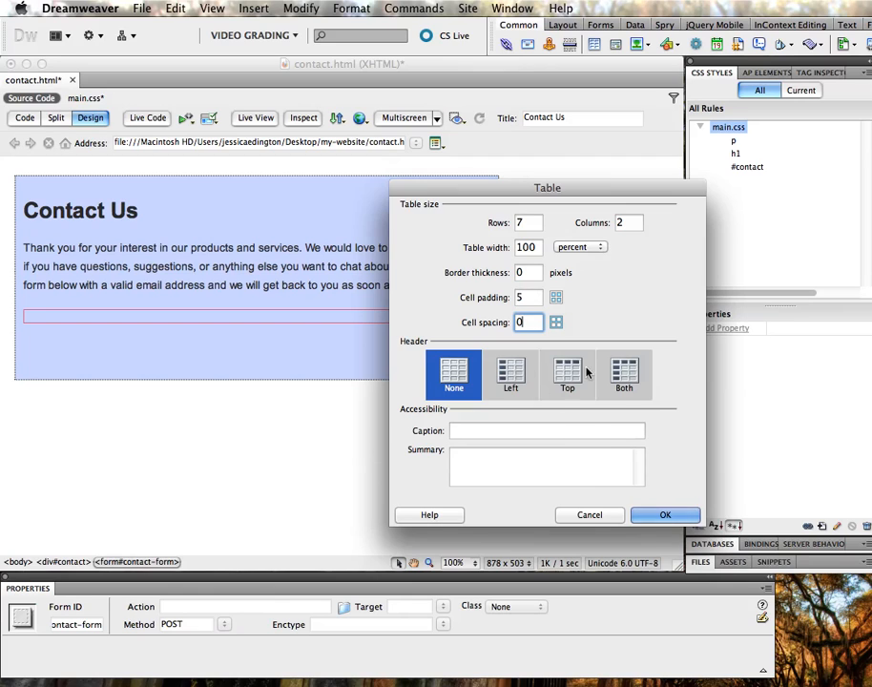
{"action": "left_click", "coordinate": [658, 514]}
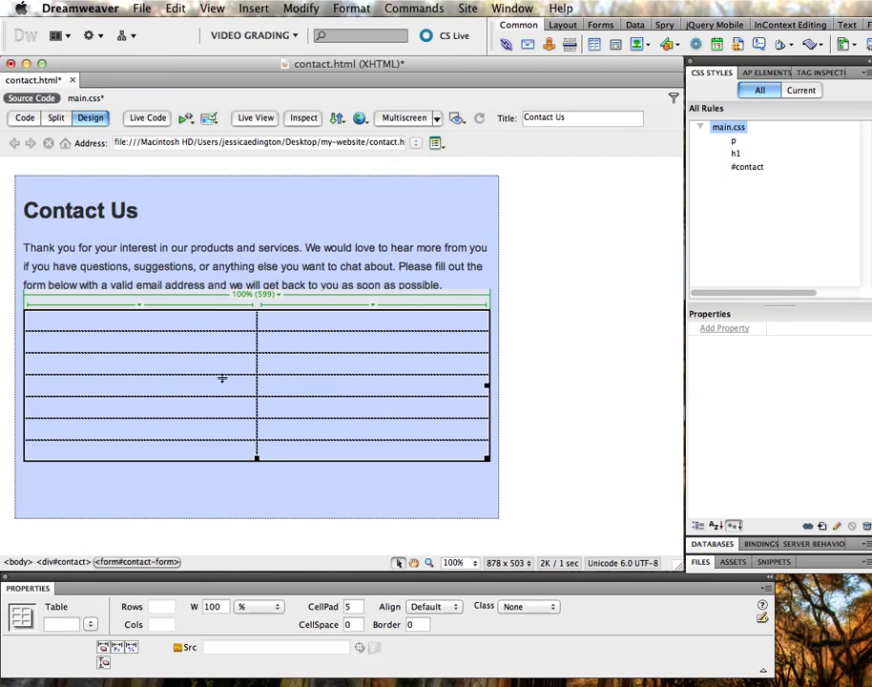
Put the insertion point in the table's first row and show the Forms insert bar
{"action": "left_click", "coordinate": [195, 322]}
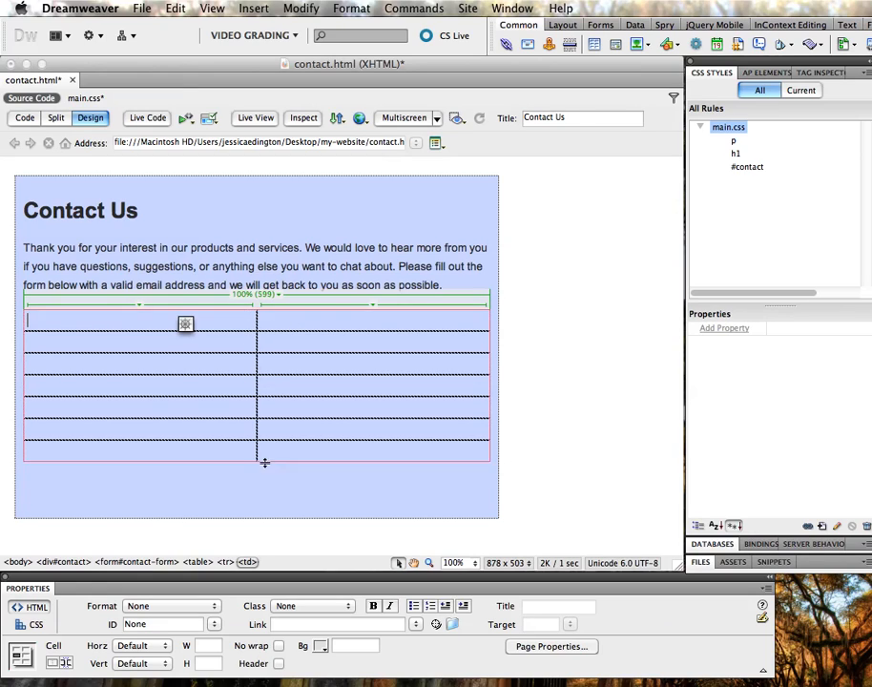
{"action": "left_click", "coordinate": [266, 323]}
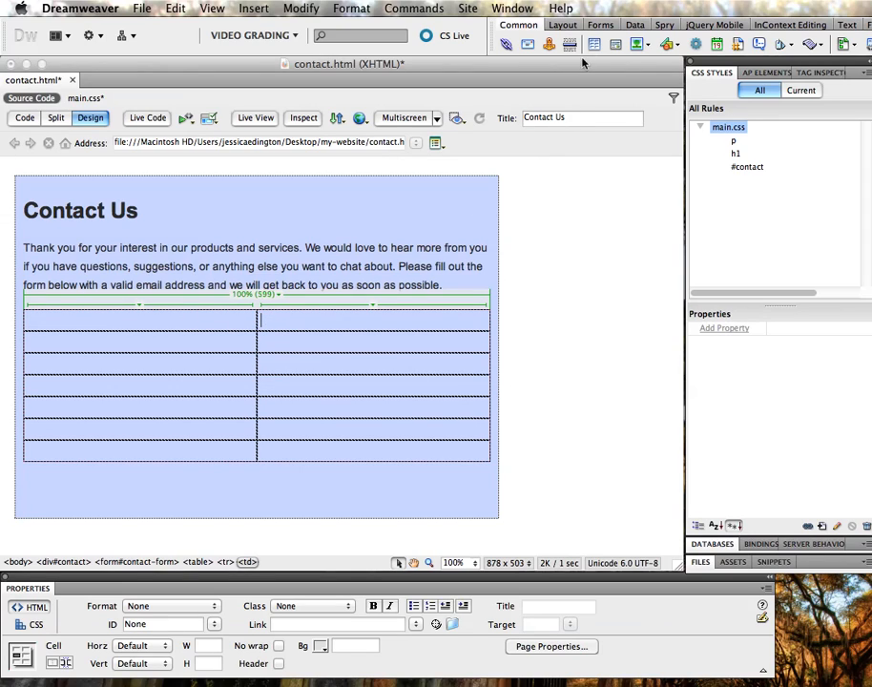
{"action": "left_click", "coordinate": [600, 25]}
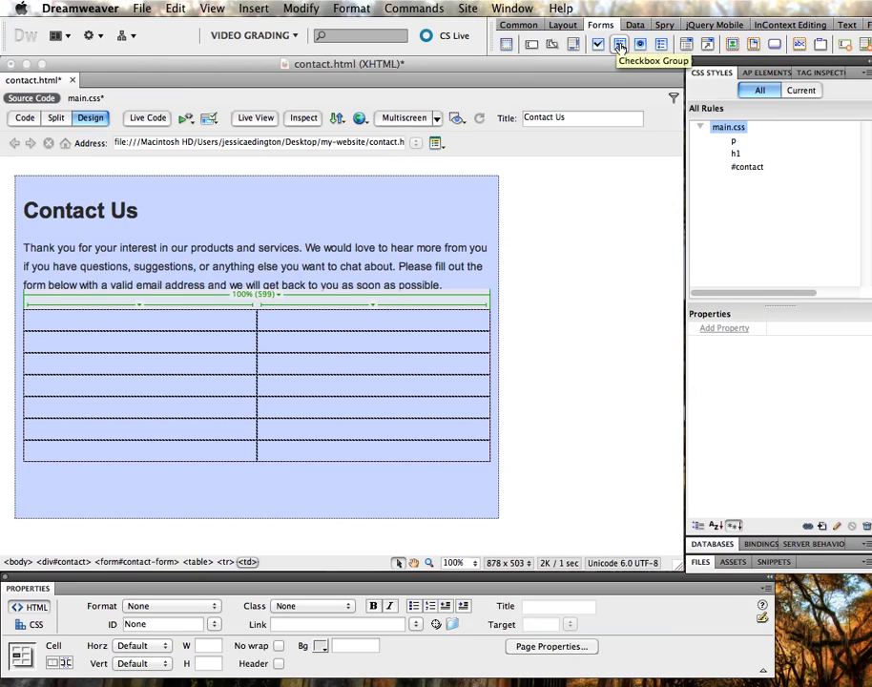
{"action": "left_click", "coordinate": [620, 46]}
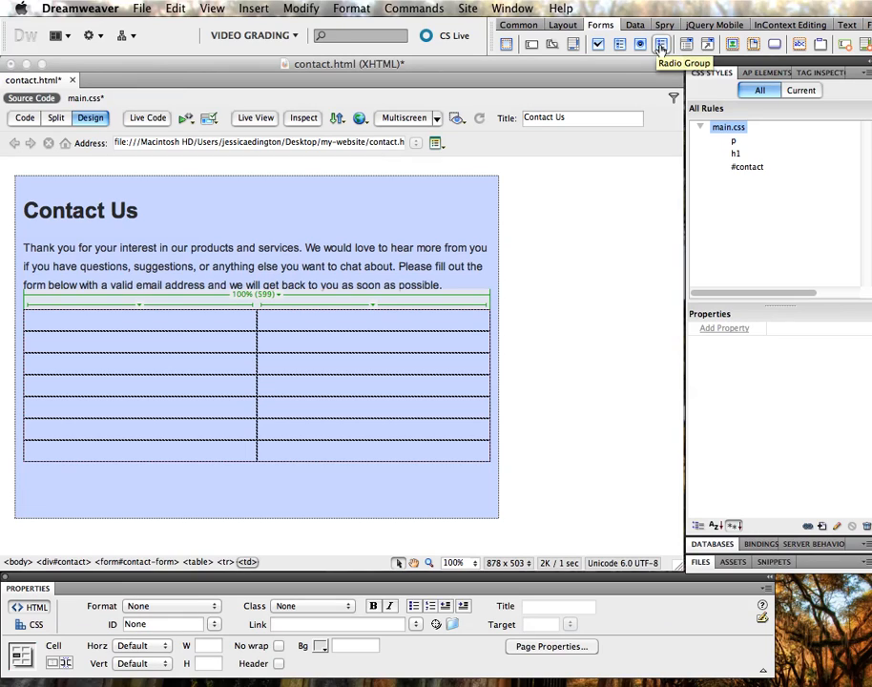
{"action": "left_click", "coordinate": [659, 45]}
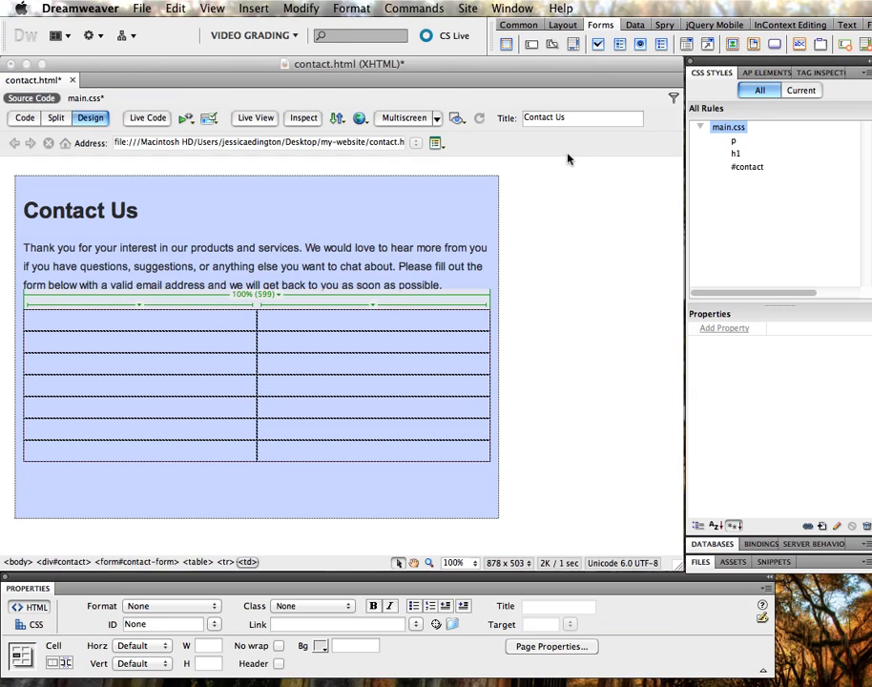
{"action": "left_click", "coordinate": [300, 324]}
Insert a text field with ID name and label 'Name:' in row one
{"action": "left_click", "coordinate": [531, 45]}
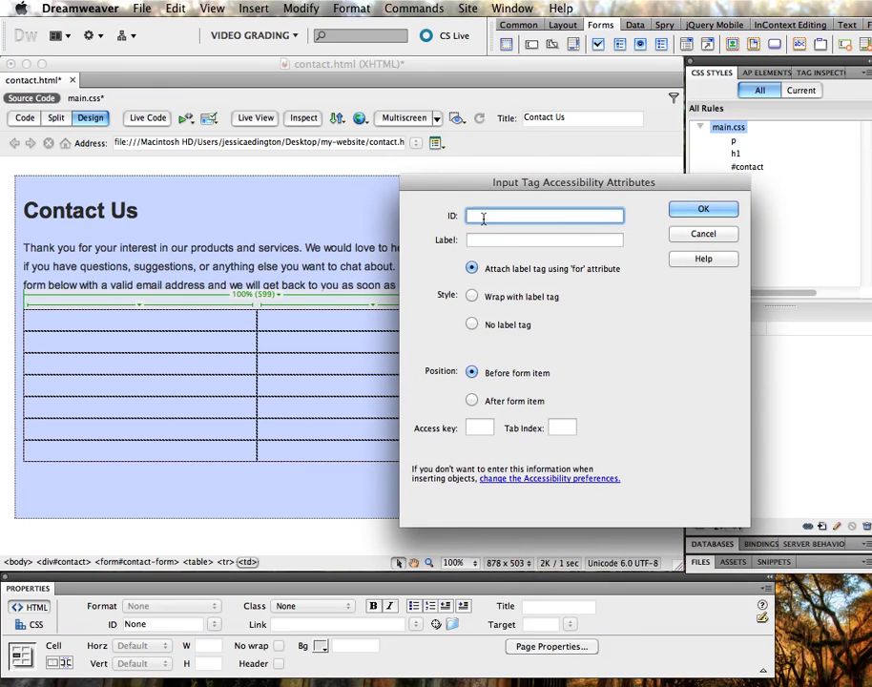
{"action": "type", "text": "name"}
{"action": "left_click", "coordinate": [533, 240]}
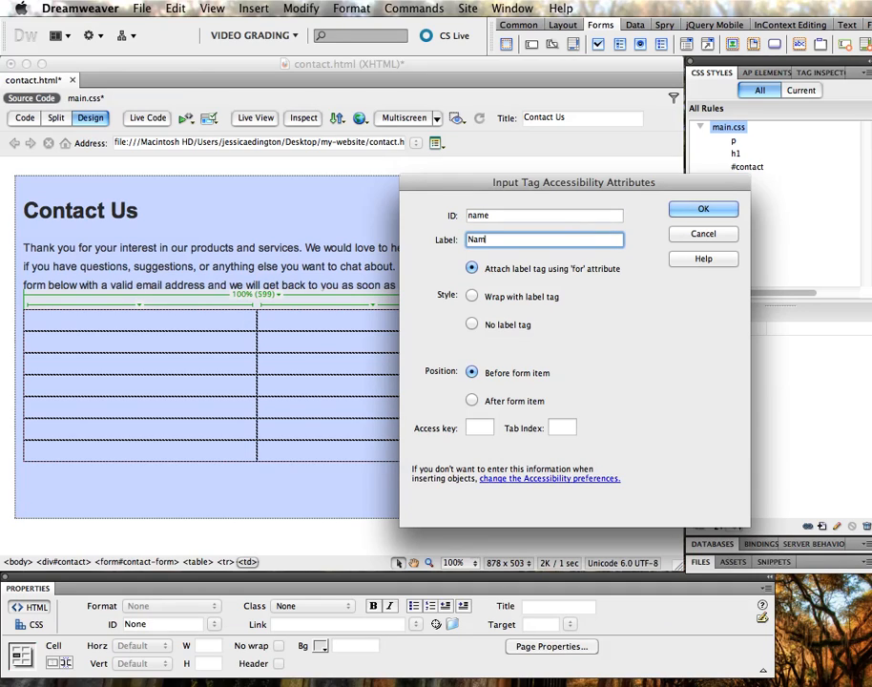
{"action": "type", "text": "Name:"}
{"action": "left_click", "coordinate": [682, 210]}
Add a text field with ID email and label 'E-Mail' in row two
{"action": "left_click", "coordinate": [362, 345]}
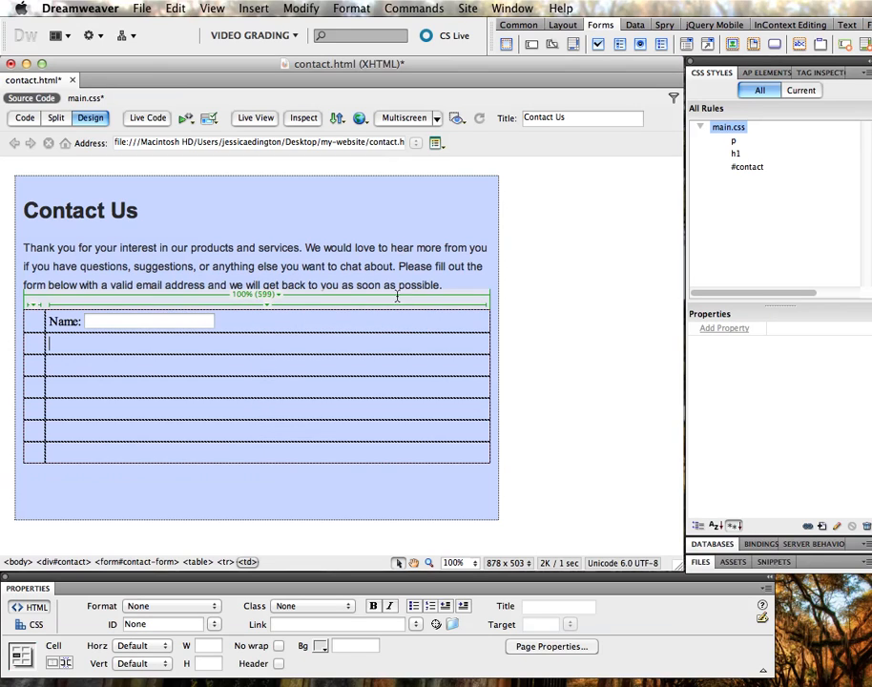
{"action": "left_click", "coordinate": [532, 44]}
{"action": "left_click_drag", "start_coordinate": [515, 210], "coordinate": [428, 186]}
{"action": "type", "text": "email"}
{"action": "key", "text": "Tab"}
{"action": "type", "text": "E-Mail:"}
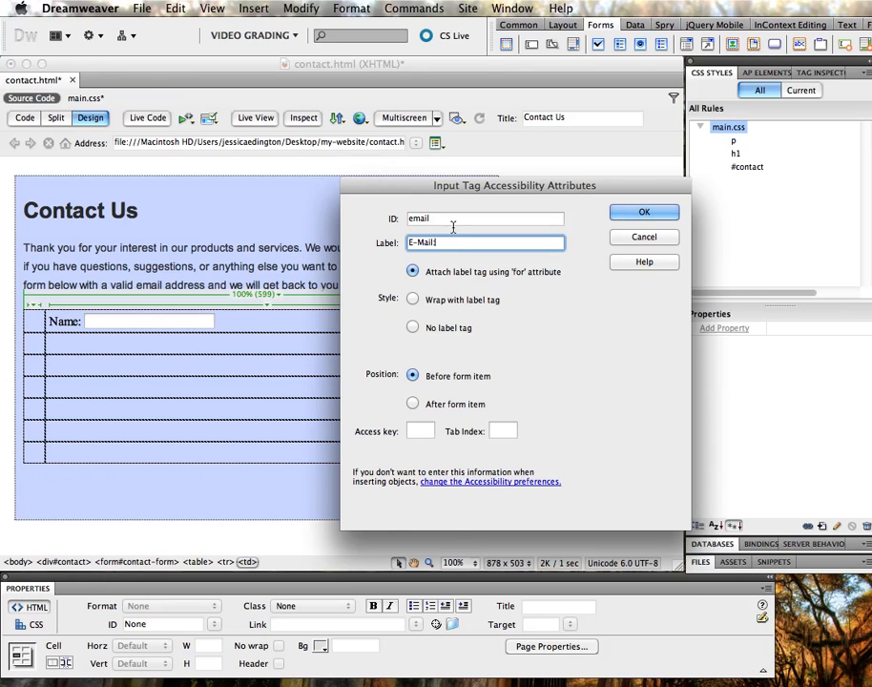
{"action": "left_click", "coordinate": [630, 212]}
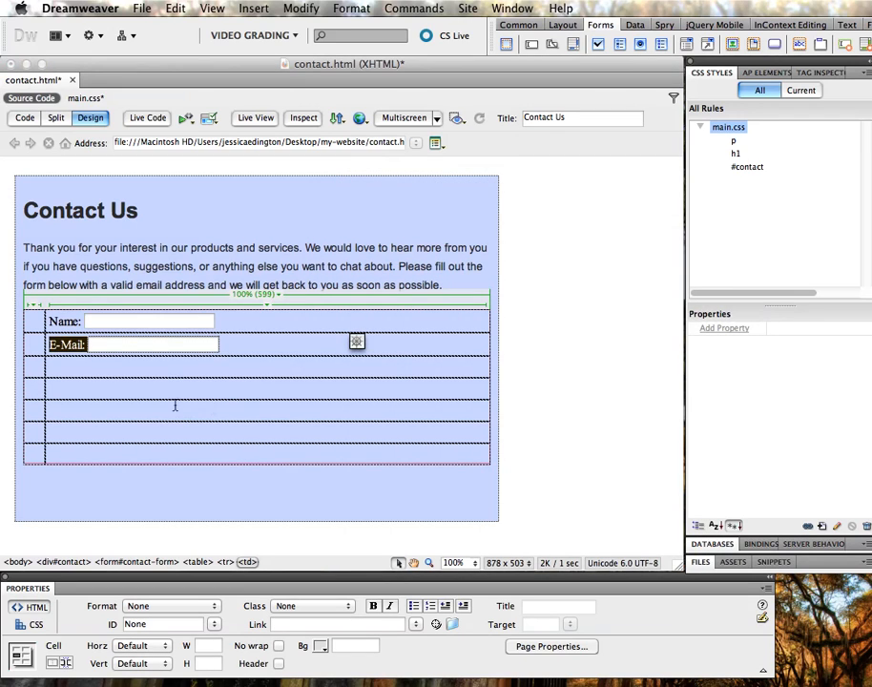
{"action": "left_click", "coordinate": [175, 370]}
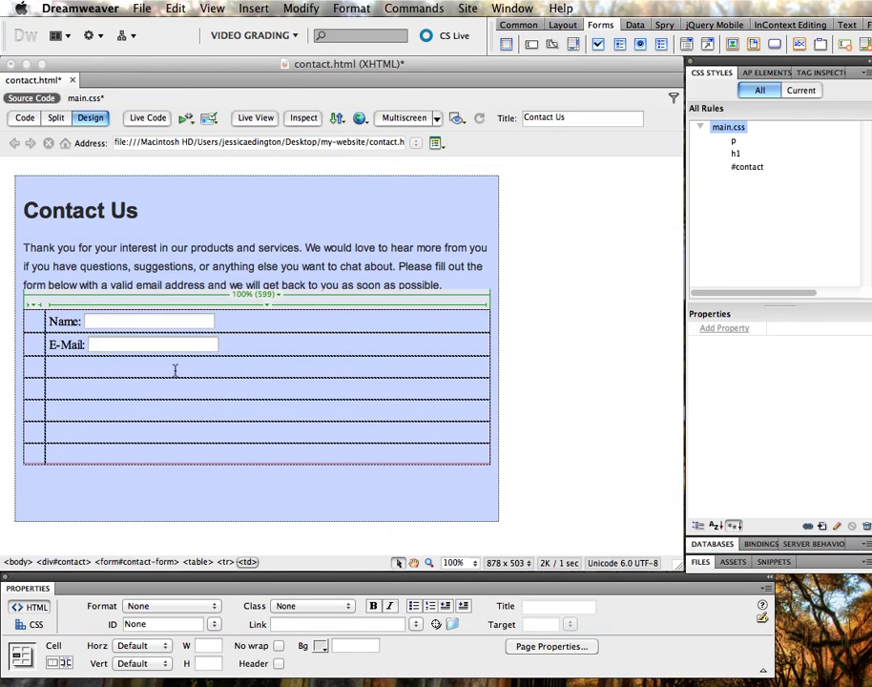
Insert a checkbox with ID newsletter and no label tag in row three
{"action": "left_click", "coordinate": [599, 44]}
{"action": "left_click_drag", "start_coordinate": [763, 153], "coordinate": [452, 196]}
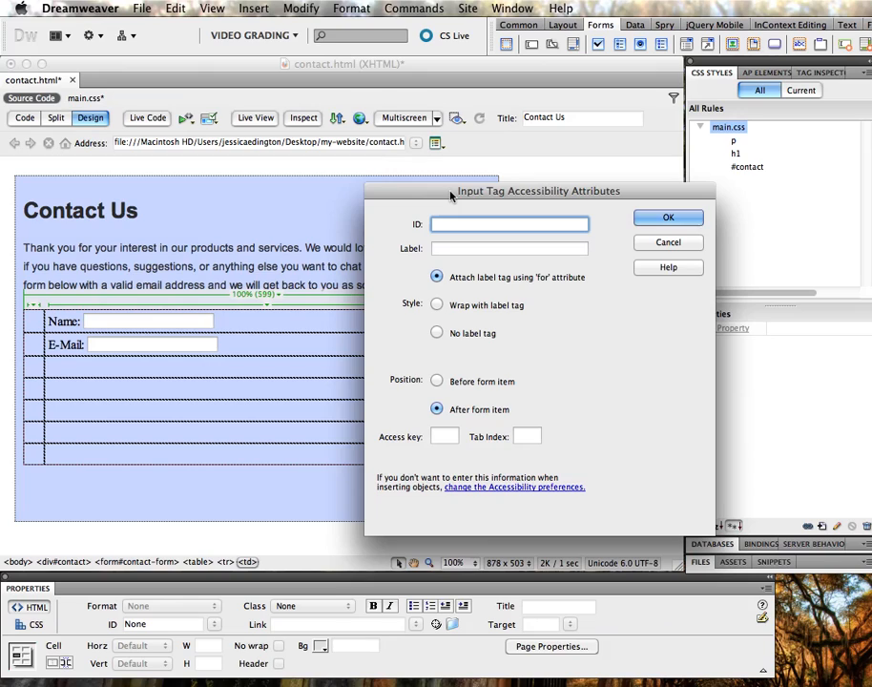
{"action": "type", "text": "newsletter"}
{"action": "left_click", "coordinate": [473, 249]}
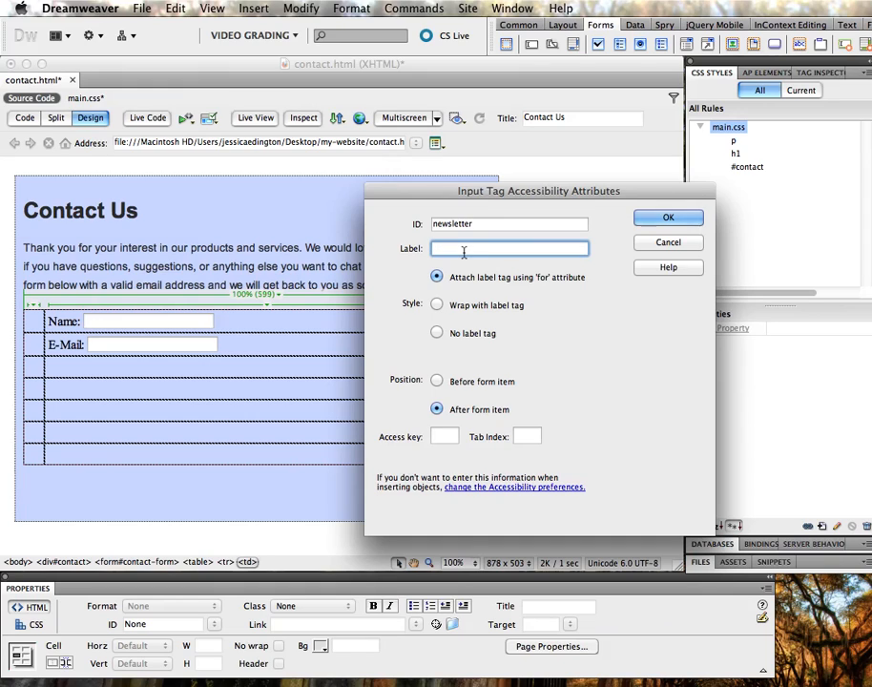
{"action": "left_click", "coordinate": [472, 333]}
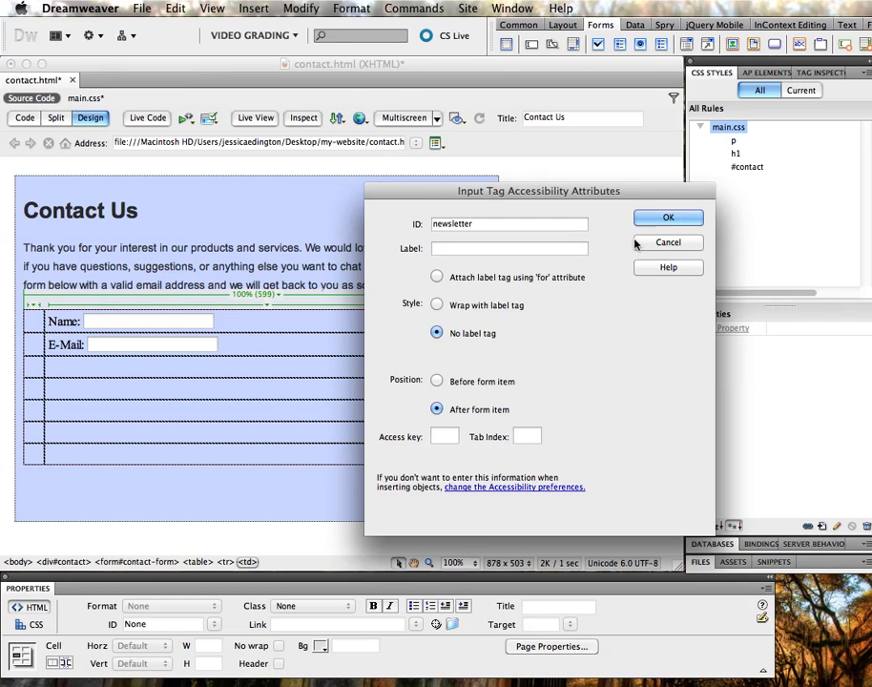
{"action": "left_click", "coordinate": [662, 220]}
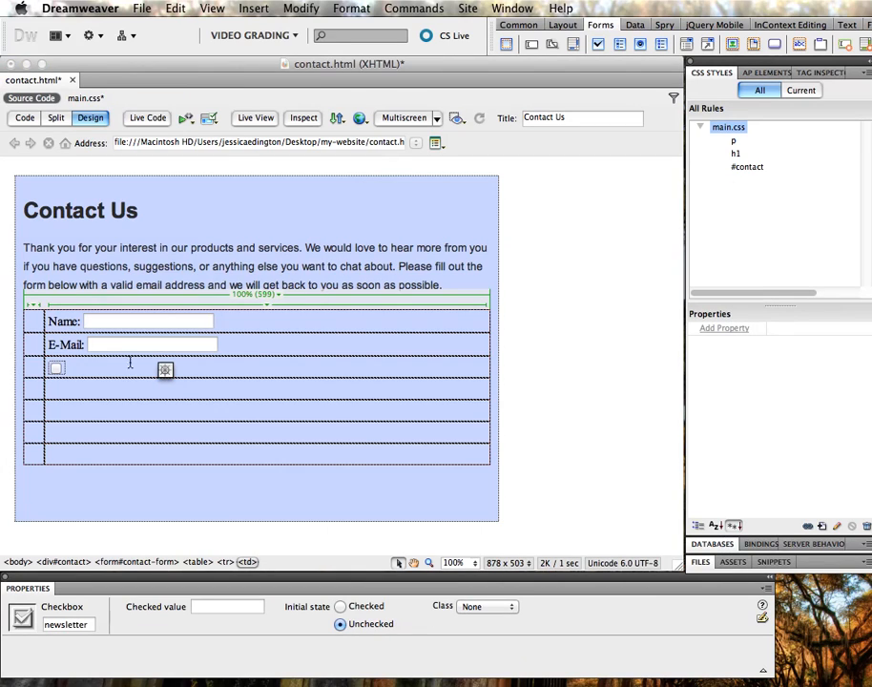
Type 'Would you like to sign up for our monthly newsletter?' beside the checkbox
{"action": "left_click", "coordinate": [91, 371]}
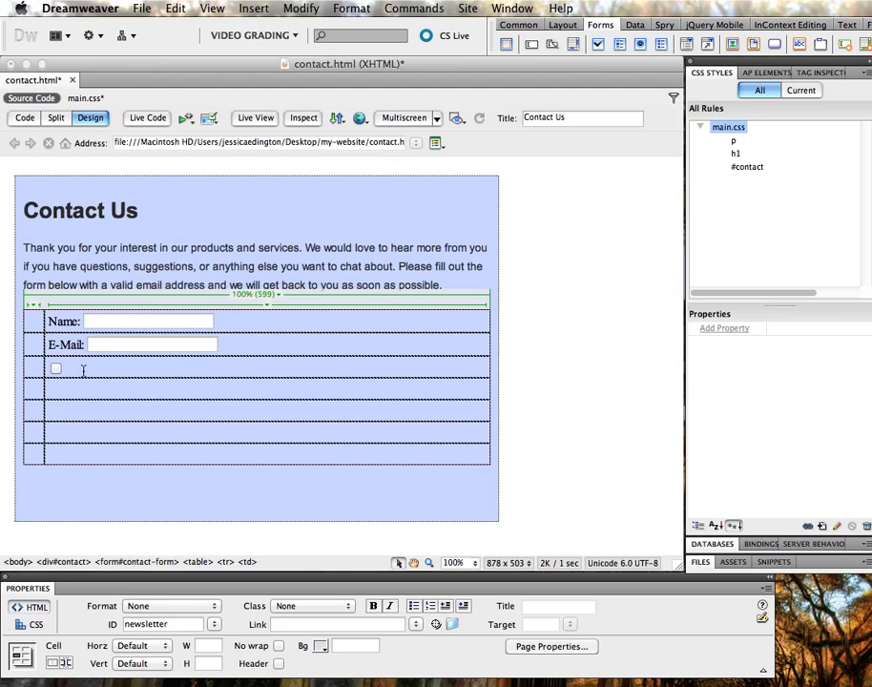
{"action": "type", "text": "Would you likek to"}
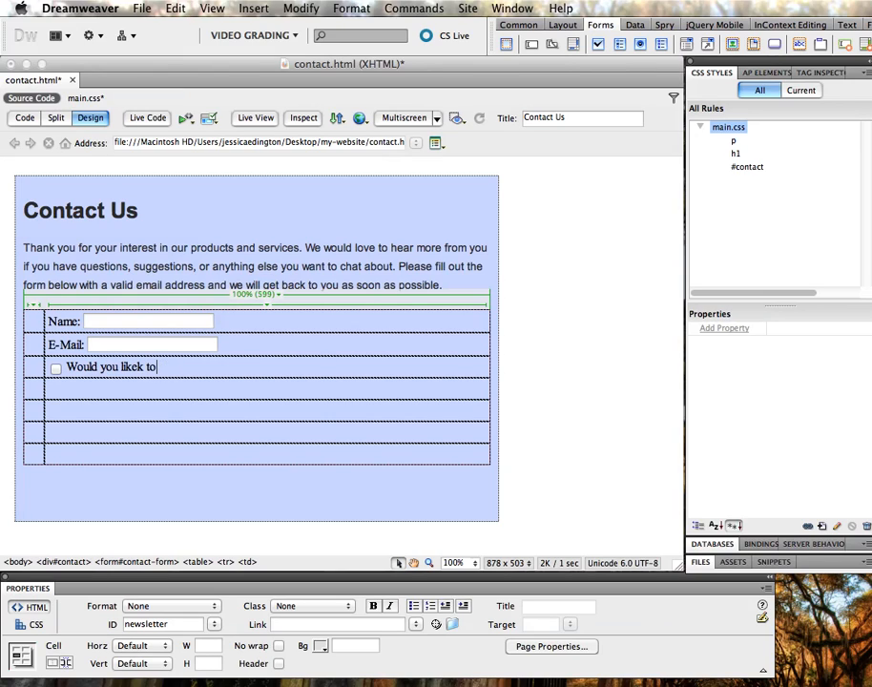
{"action": "type", "text": "r our monthly newsletter?"}
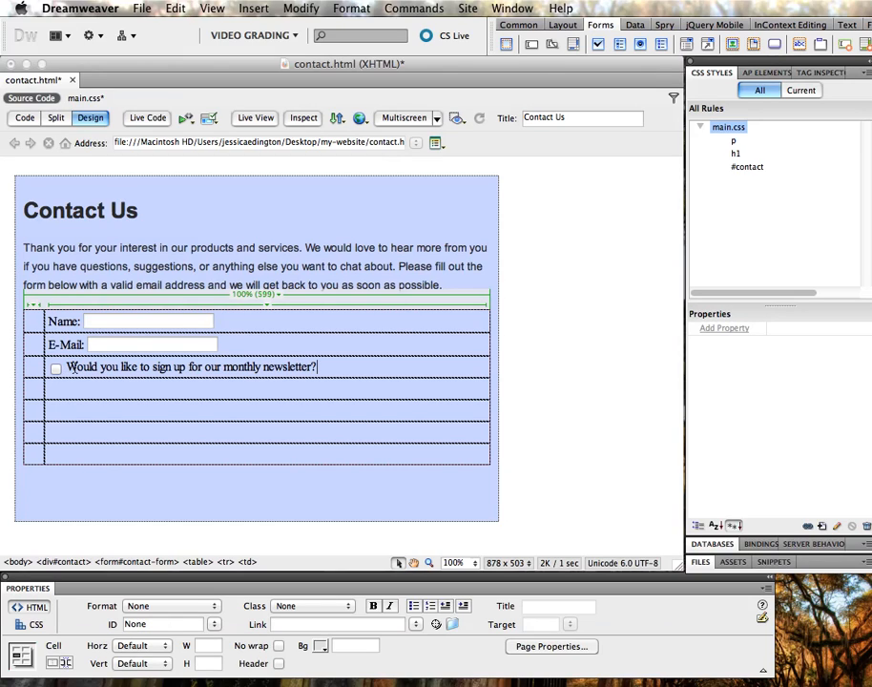
{"action": "double_click", "coordinate": [89, 367]}
{"action": "left_click", "coordinate": [130, 372]}
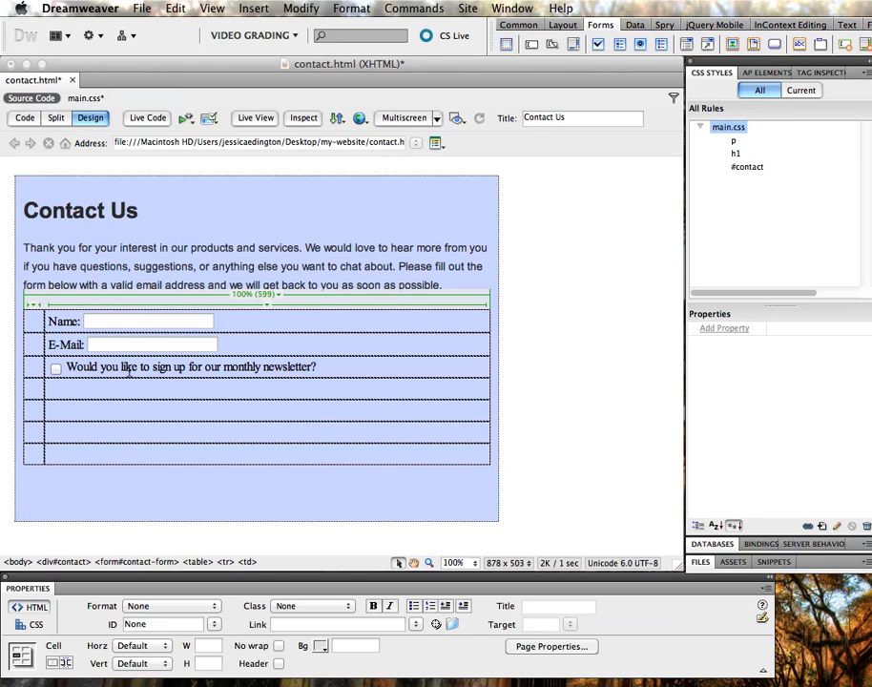
{"action": "left_click", "coordinate": [132, 367]}
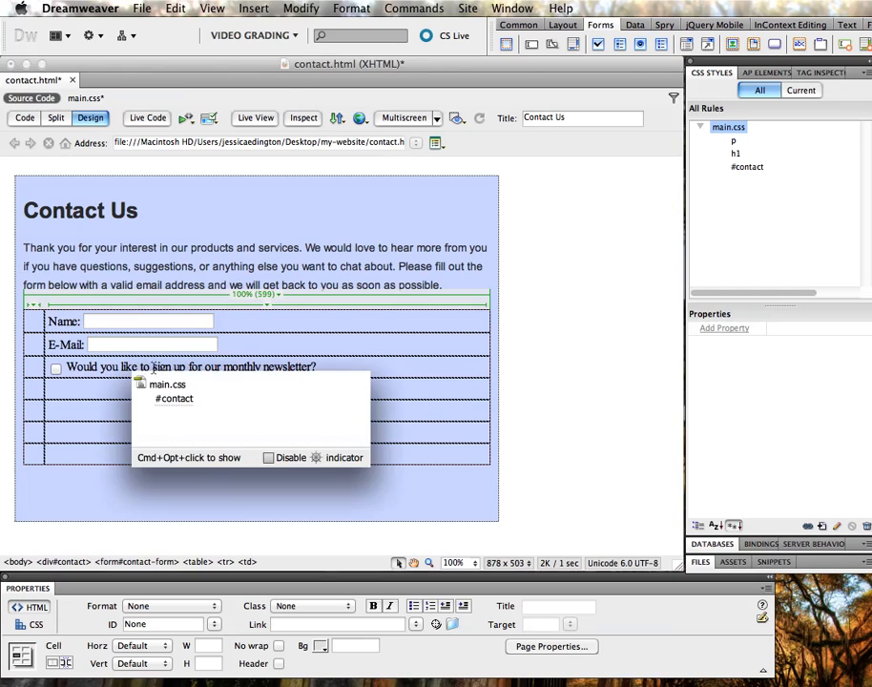
{"action": "left_click", "coordinate": [169, 366]}
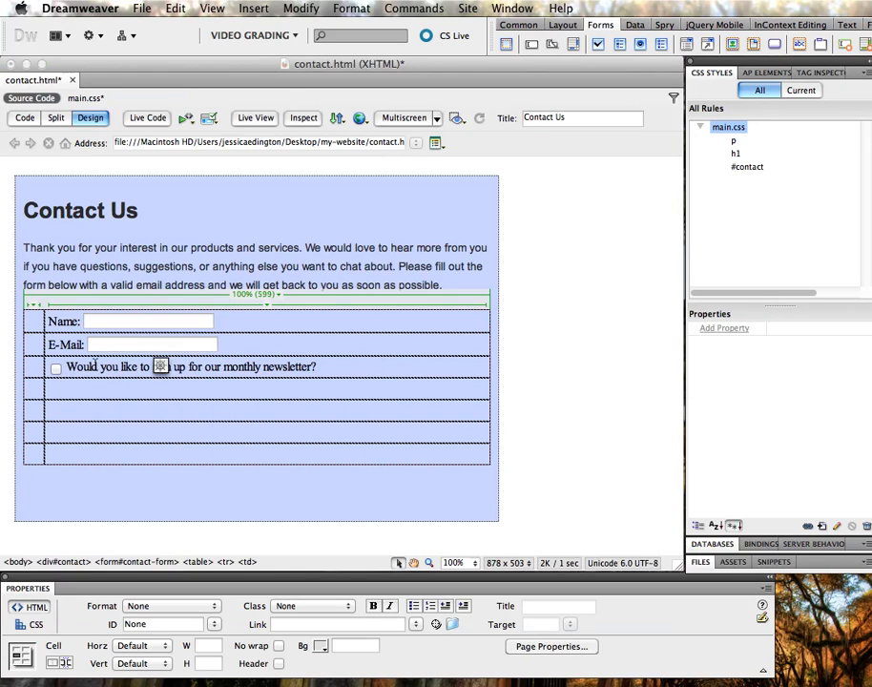
{"action": "left_click", "coordinate": [70, 391]}
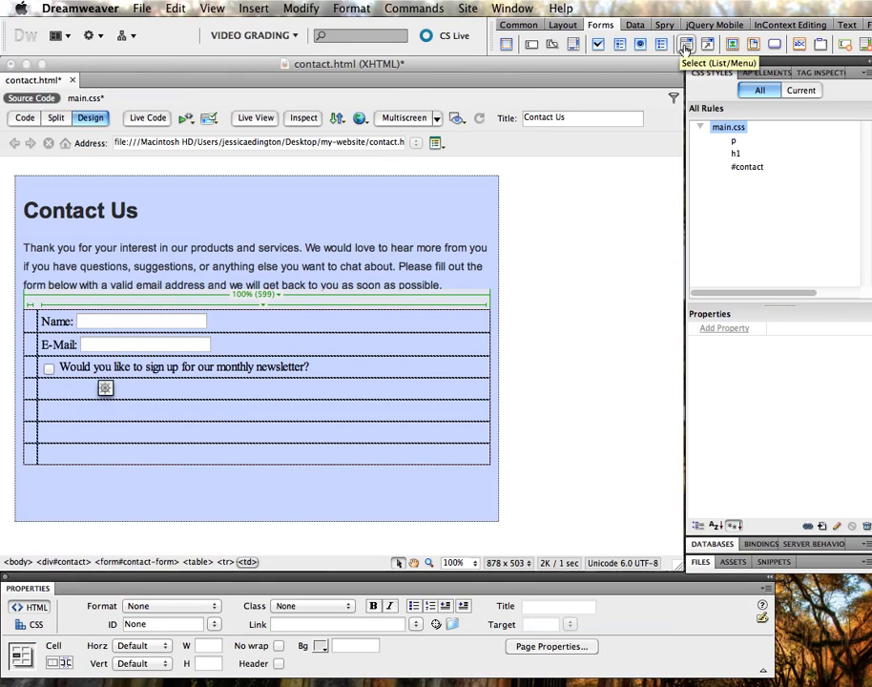
Insert a dropdown menu with ID state and label 'State:' in row four
{"action": "left_click", "coordinate": [686, 46]}
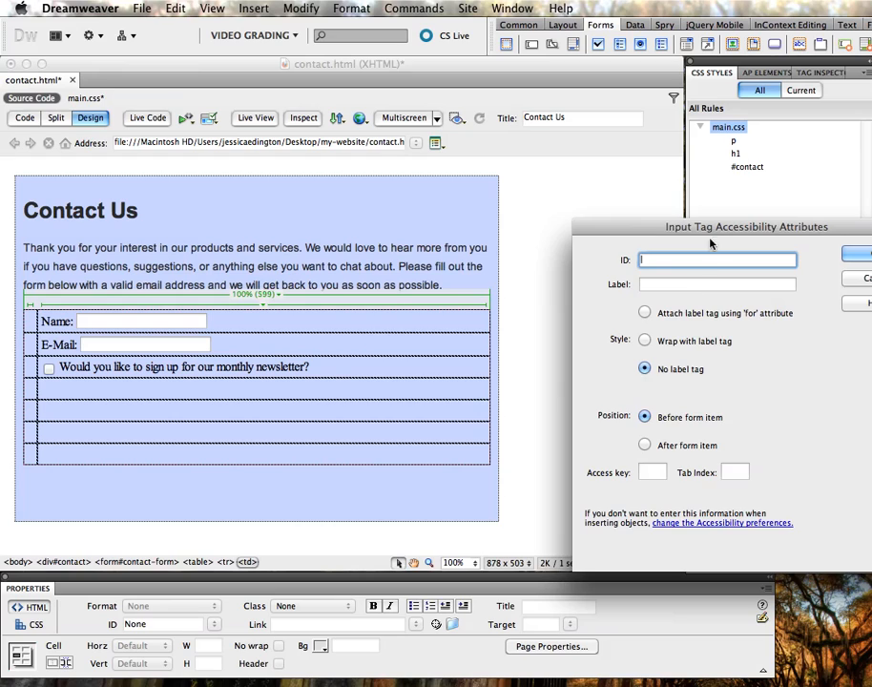
{"action": "left_click_drag", "start_coordinate": [687, 236], "coordinate": [508, 219]}
{"action": "type", "text": "state"}
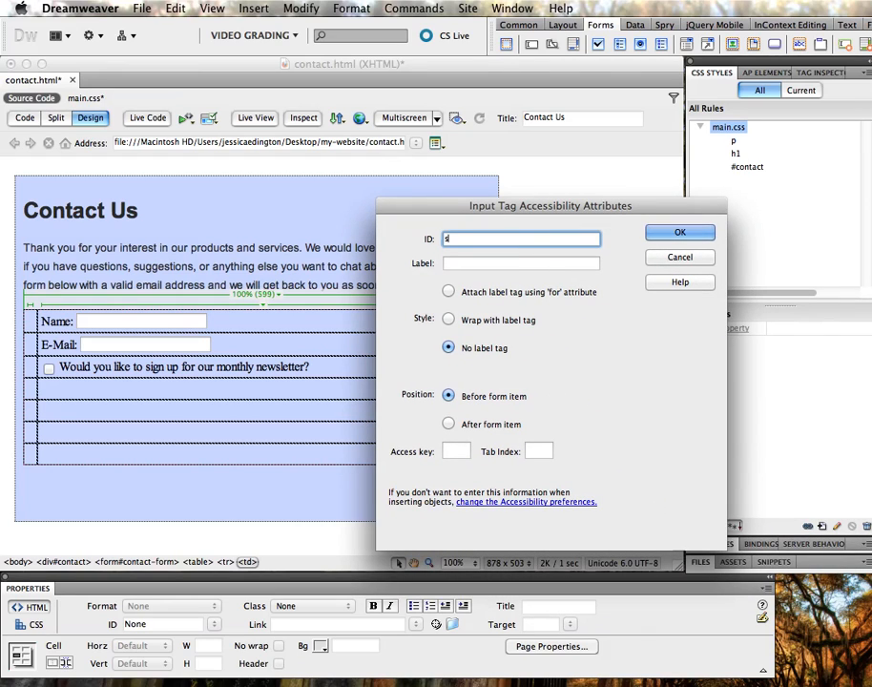
{"action": "left_click", "coordinate": [494, 263]}
{"action": "type", "text": "State:"}
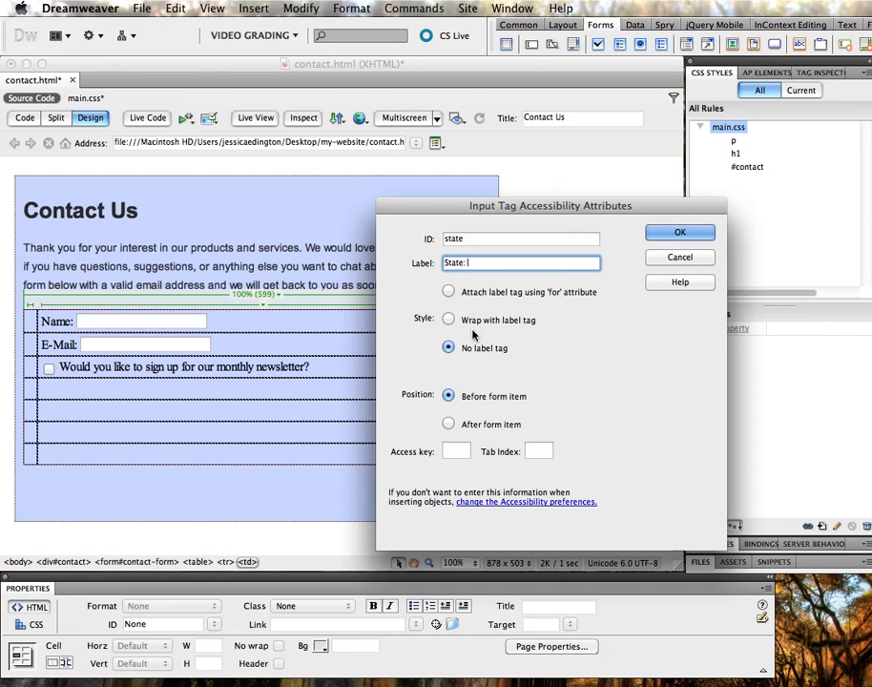
{"action": "left_click", "coordinate": [672, 232]}
Give the State menu options Colorado, Arizona and Wyoming, with Colorado initially selected
{"action": "left_click", "coordinate": [94, 394]}
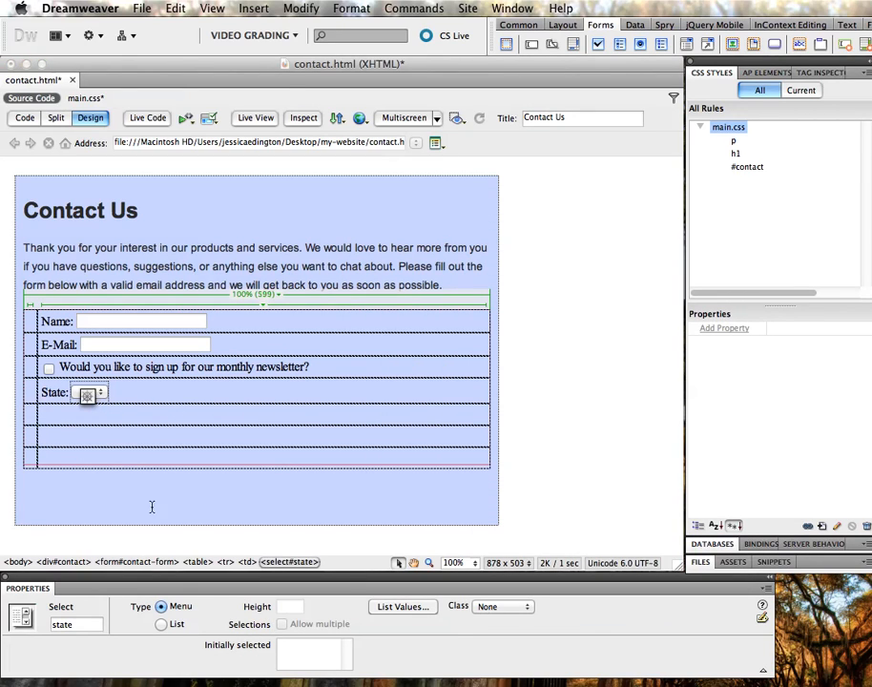
{"action": "left_click", "coordinate": [163, 628]}
{"action": "left_click", "coordinate": [161, 606]}
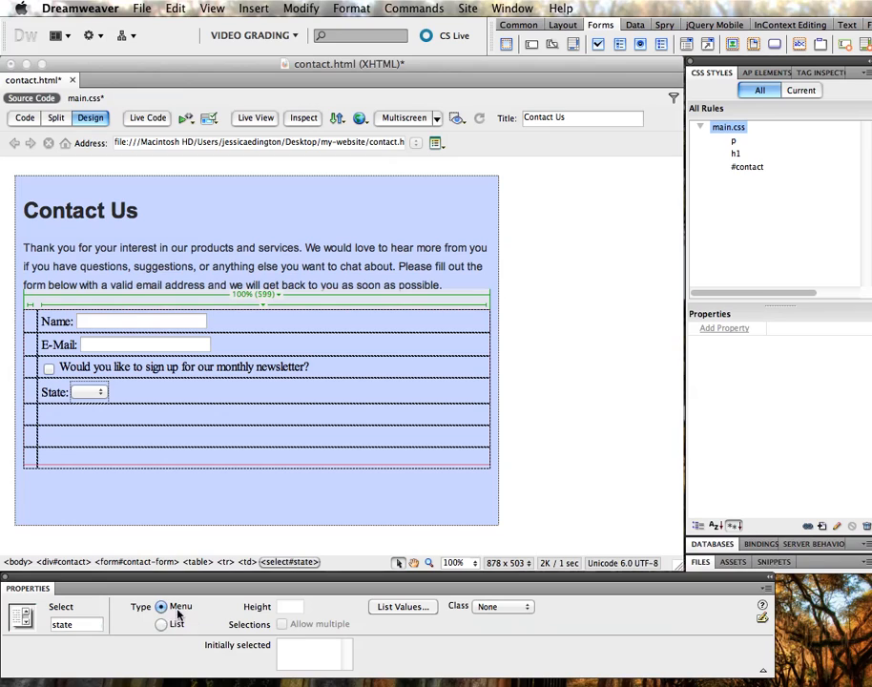
{"action": "left_click", "coordinate": [397, 607]}
{"action": "type", "text": "Colorado"}
{"action": "key", "text": "Tab"}
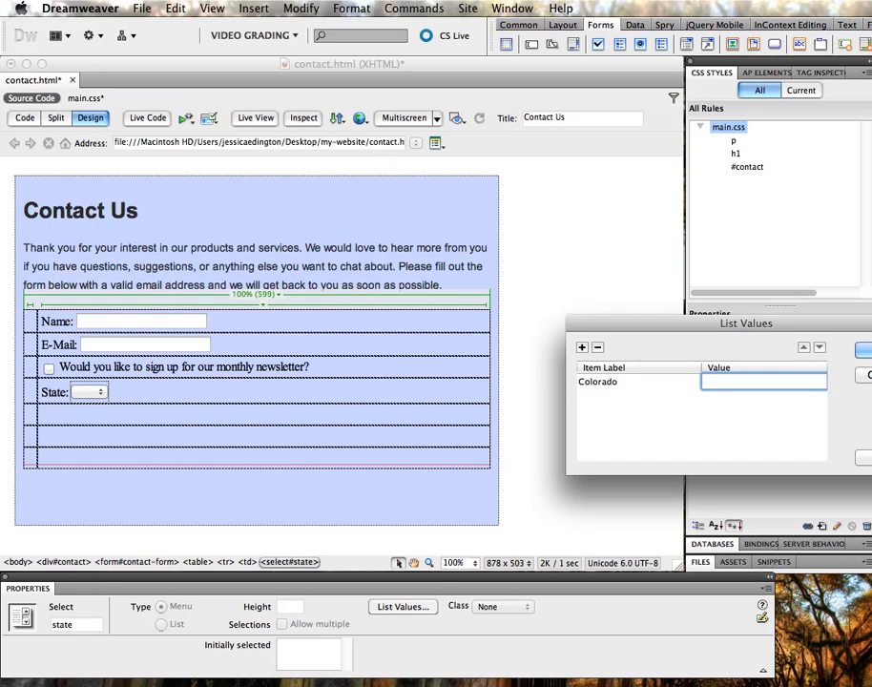
{"action": "type", "text": "colorado"}
{"action": "key", "text": "Tab"}
{"action": "type", "text": "Arizona"}
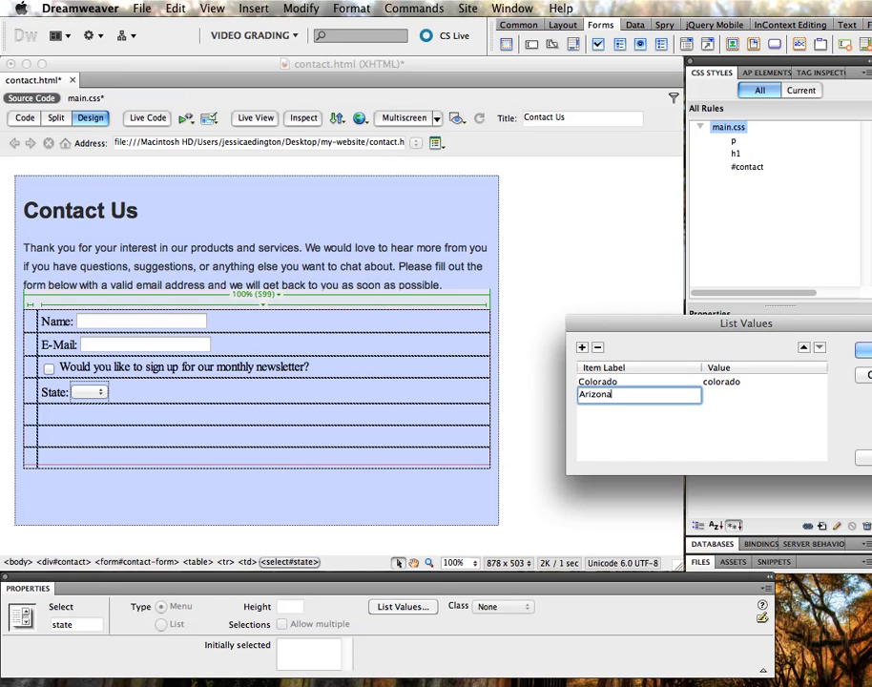
{"action": "key", "text": "Tab"}
{"action": "type", "text": "arizona"}
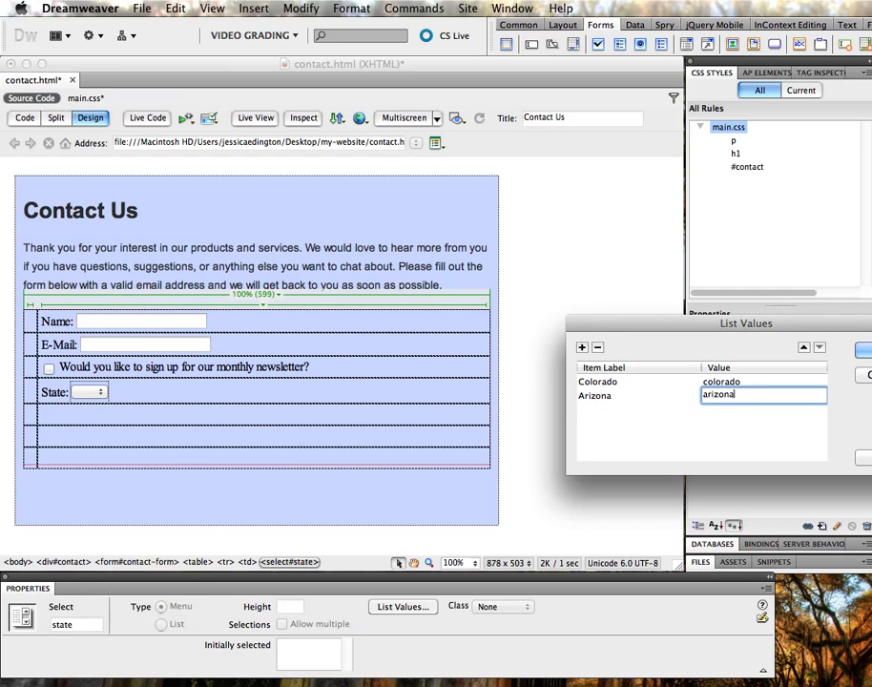
{"action": "key", "text": "Tab"}
{"action": "type", "text": "Wyoming"}
{"action": "key", "text": "Tab"}
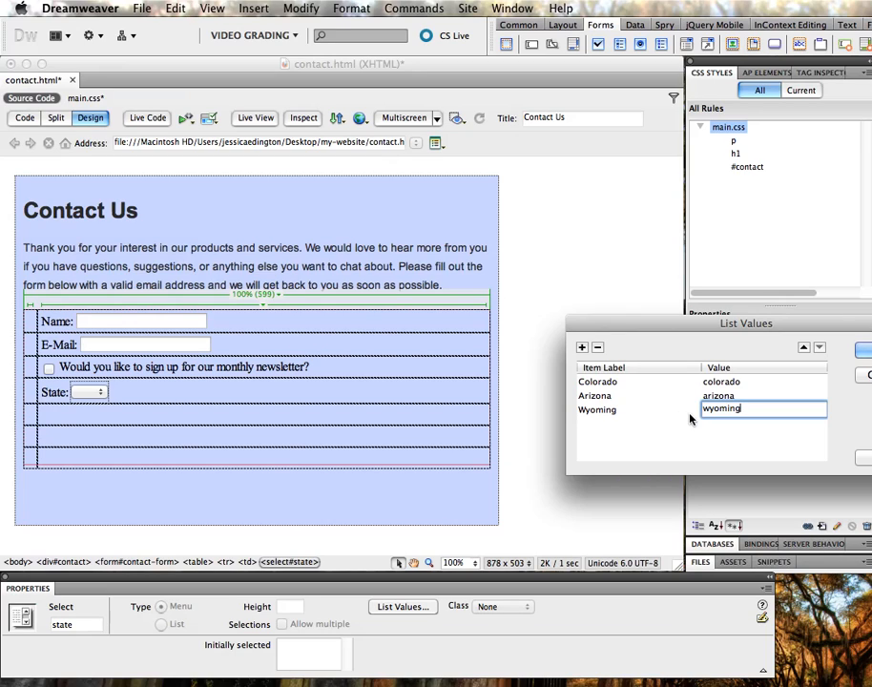
{"action": "key", "text": "Return"}
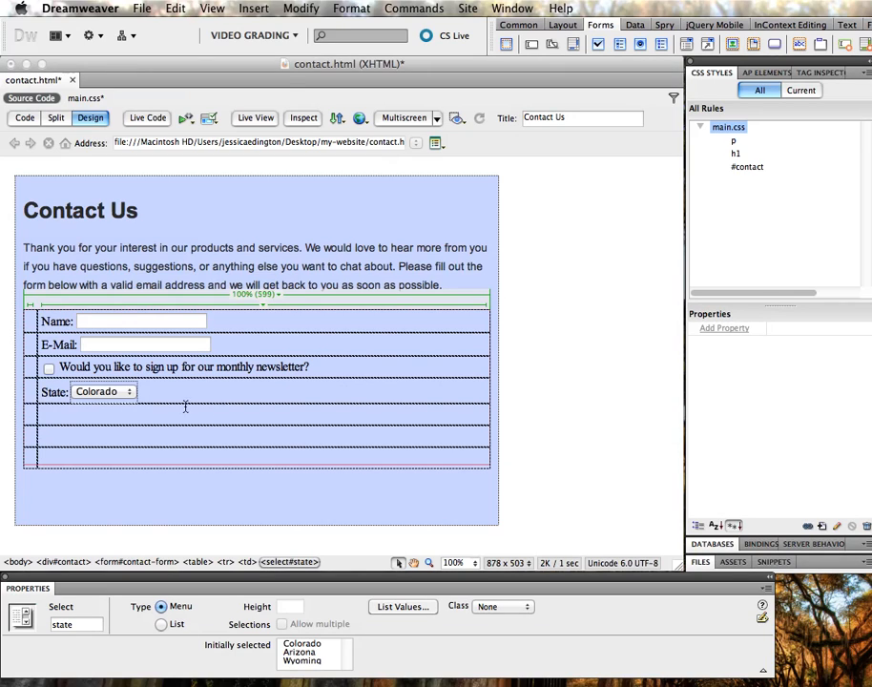
{"action": "left_click", "coordinate": [302, 644]}
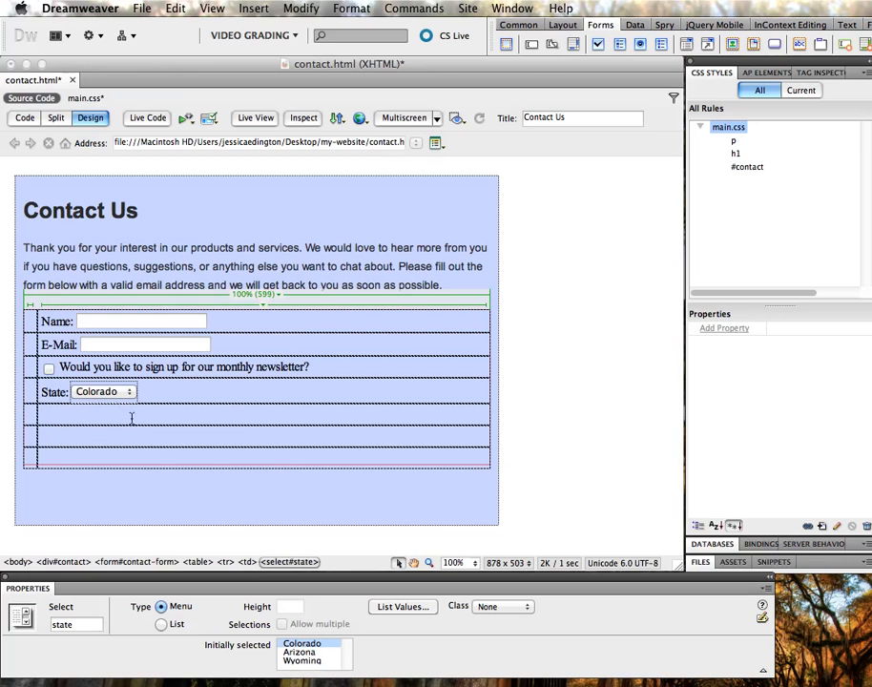
Insert a textarea with ID comments and label 'Comments' in row five
{"action": "left_click", "coordinate": [71, 415]}
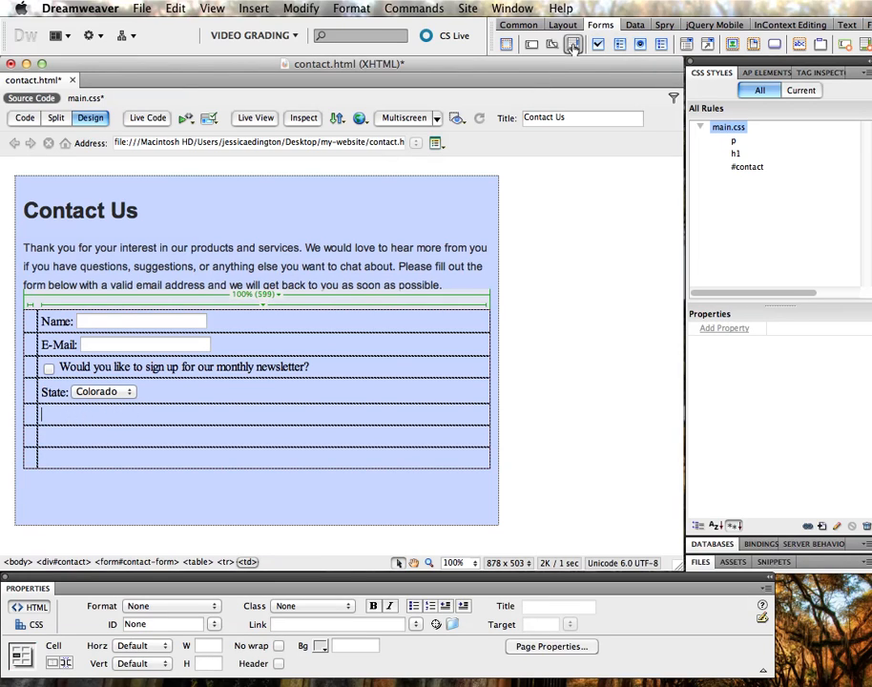
{"action": "left_click", "coordinate": [620, 43]}
{"action": "type", "text": "comments"}
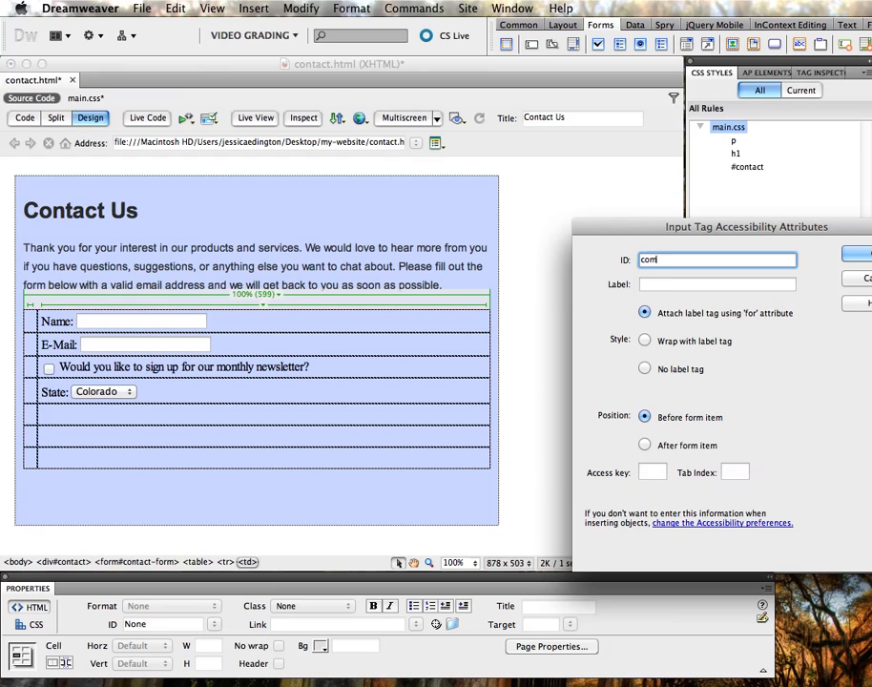
{"action": "key", "text": "Tab"}
{"action": "type", "text": "Comments"}
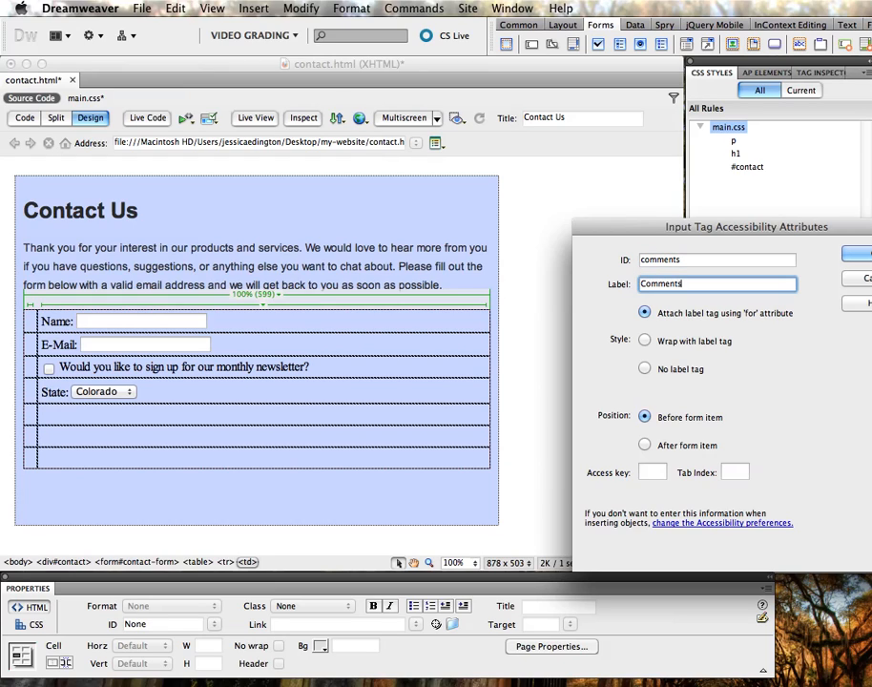
{"action": "left_click", "coordinate": [857, 253]}
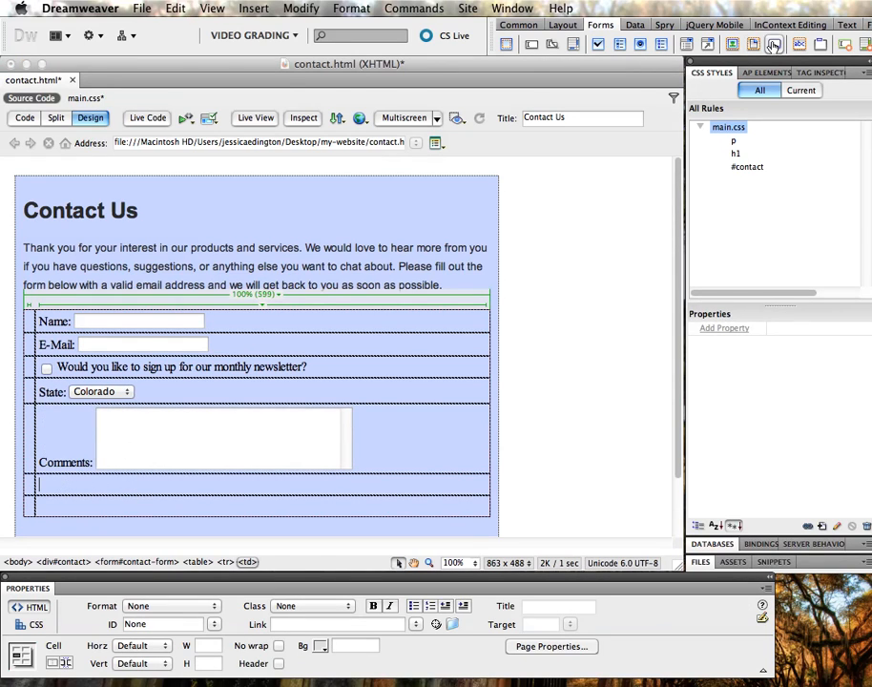
Insert two buttons with IDs submit and reset in row six
{"action": "left_click", "coordinate": [772, 45]}
{"action": "type", "text": "submit"}
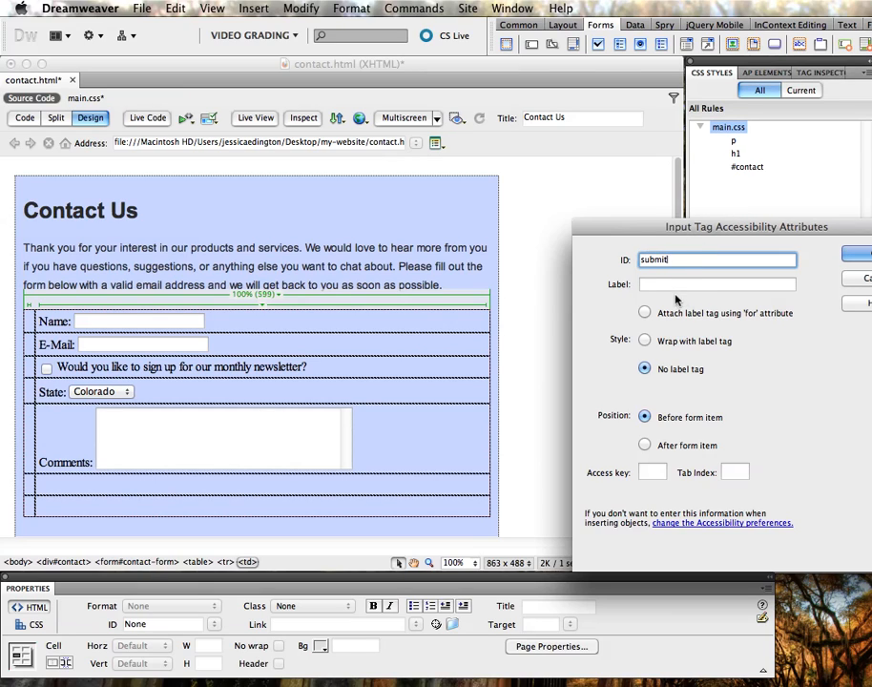
{"action": "left_click", "coordinate": [856, 254]}
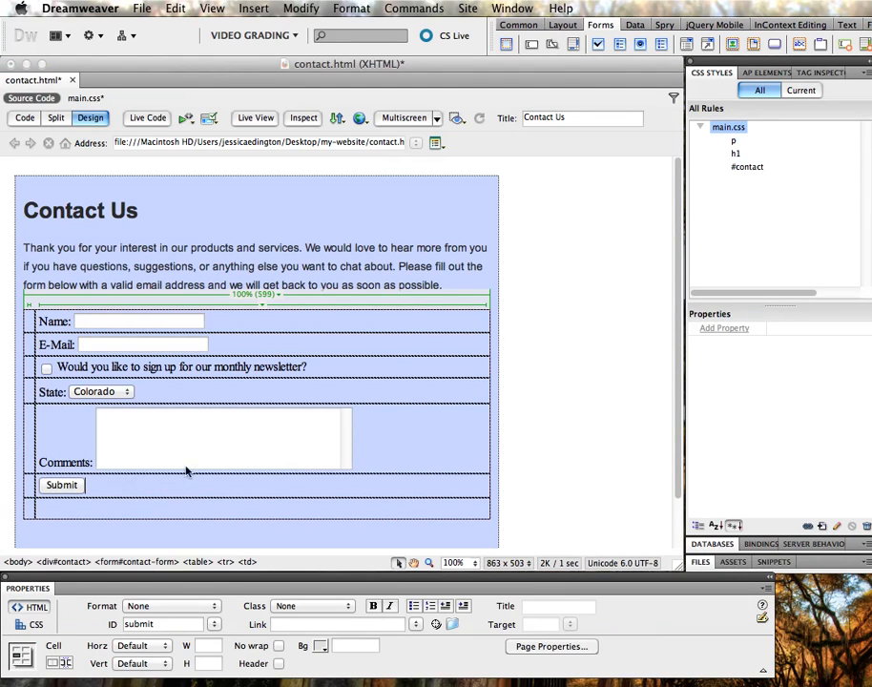
{"action": "left_click", "coordinate": [730, 44]}
{"action": "type", "text": "reset"}
{"action": "key", "text": "Return"}
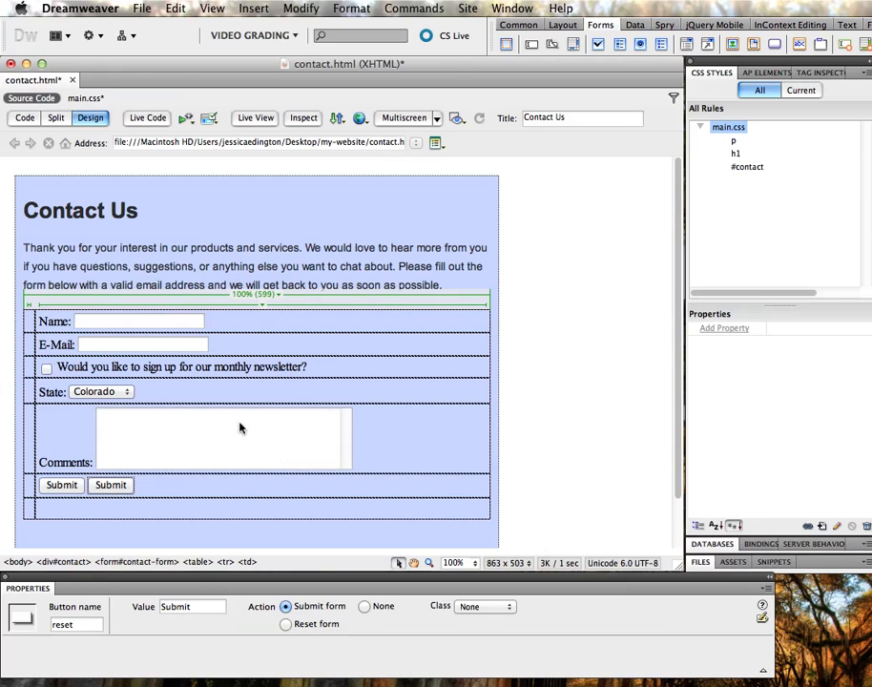
Set the button captions to 'Reset Form' and 'Submit Form'
{"action": "double_click", "coordinate": [199, 612]}
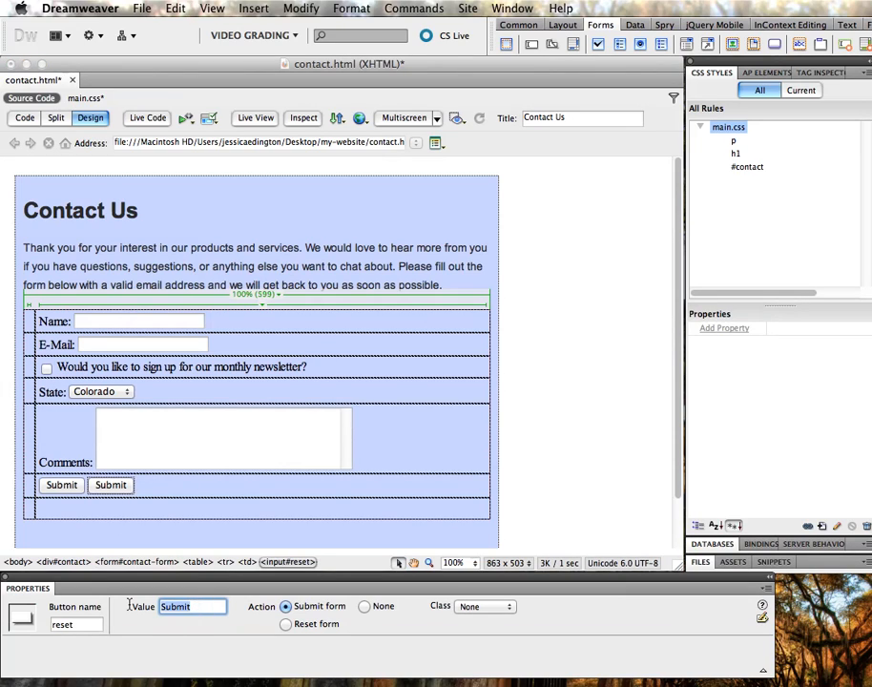
{"action": "type", "text": "Reset Form"}
{"action": "left_click", "coordinate": [215, 589]}
{"action": "left_click", "coordinate": [196, 609]}
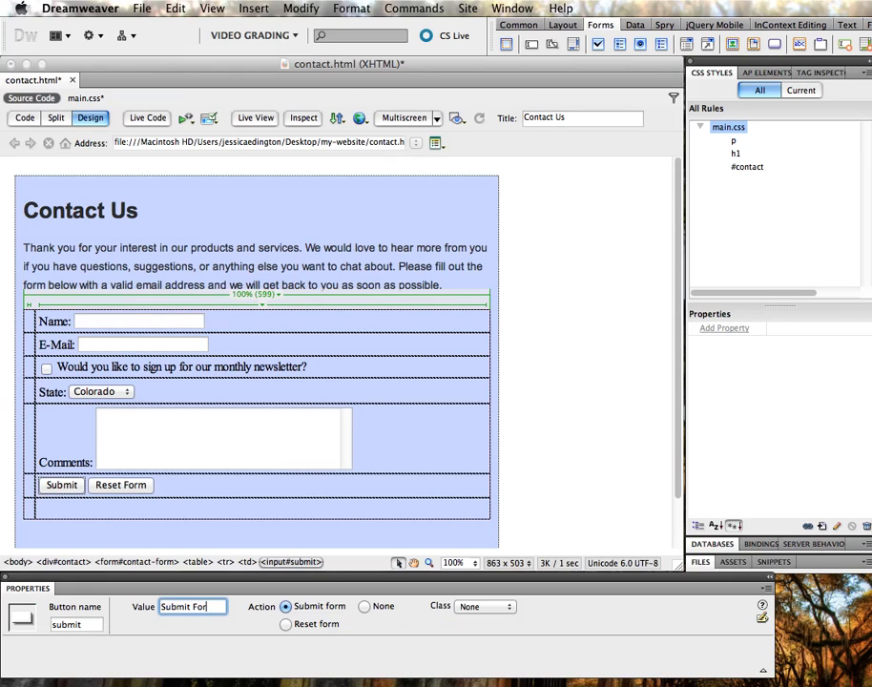
{"action": "left_click", "coordinate": [185, 491]}
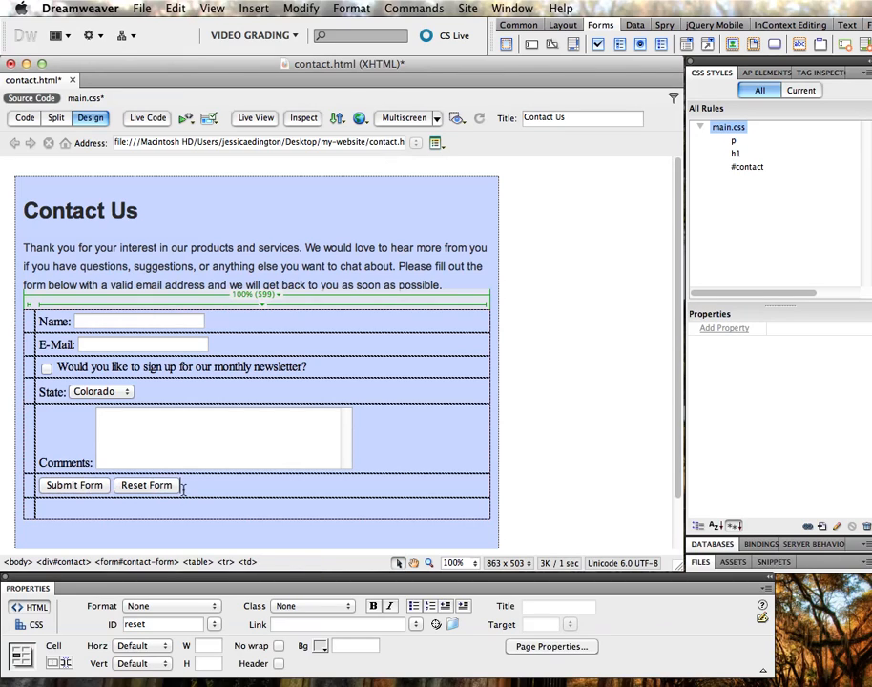
Move the Name: label into the table's left column
{"action": "left_click", "coordinate": [115, 322]}
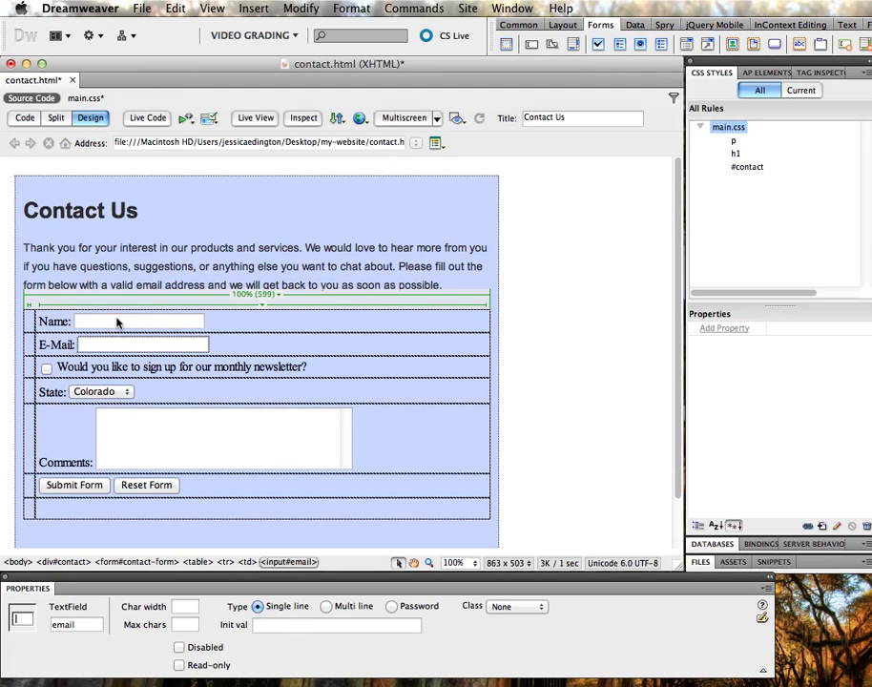
{"action": "left_click", "coordinate": [186, 625]}
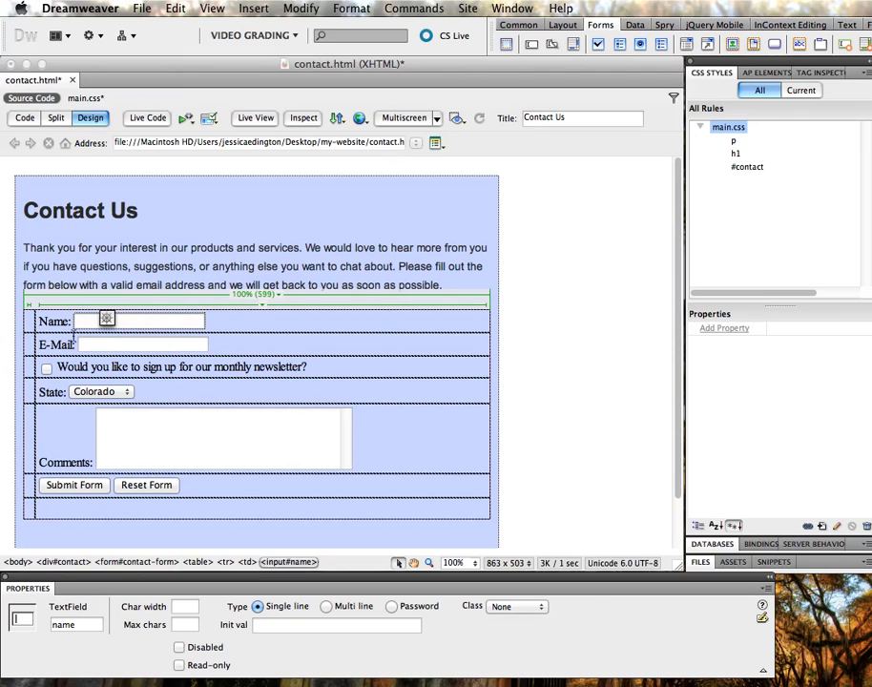
{"action": "left_click", "coordinate": [59, 322]}
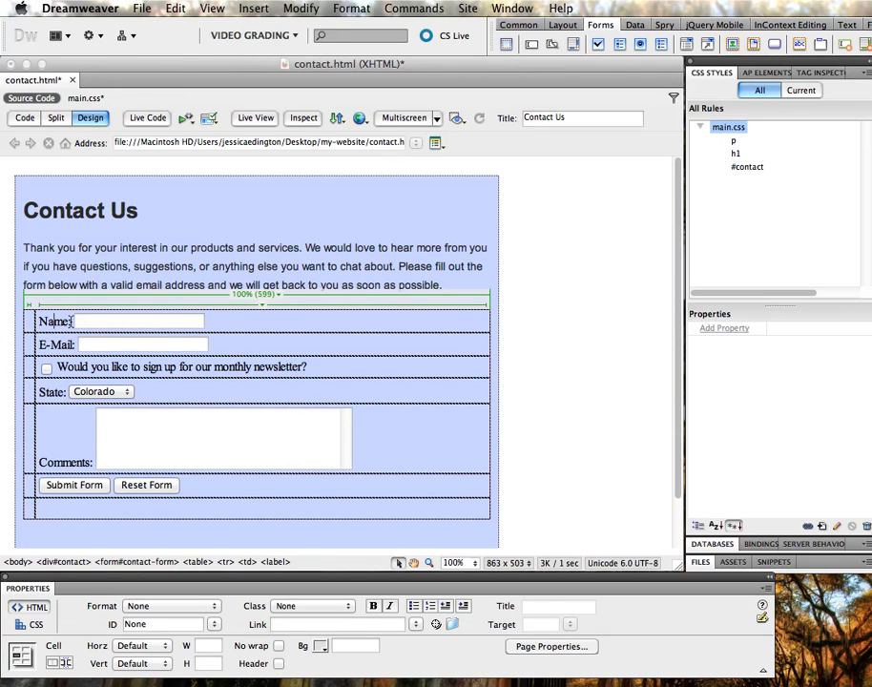
{"action": "double_click", "coordinate": [52, 323]}
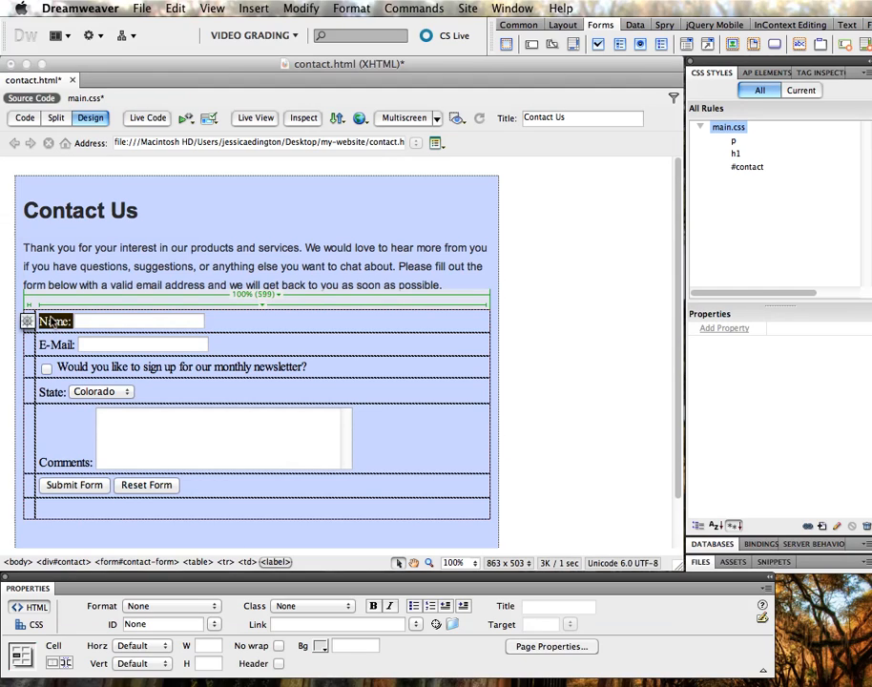
{"action": "left_click", "coordinate": [90, 322]}
{"action": "left_click", "coordinate": [52, 322]}
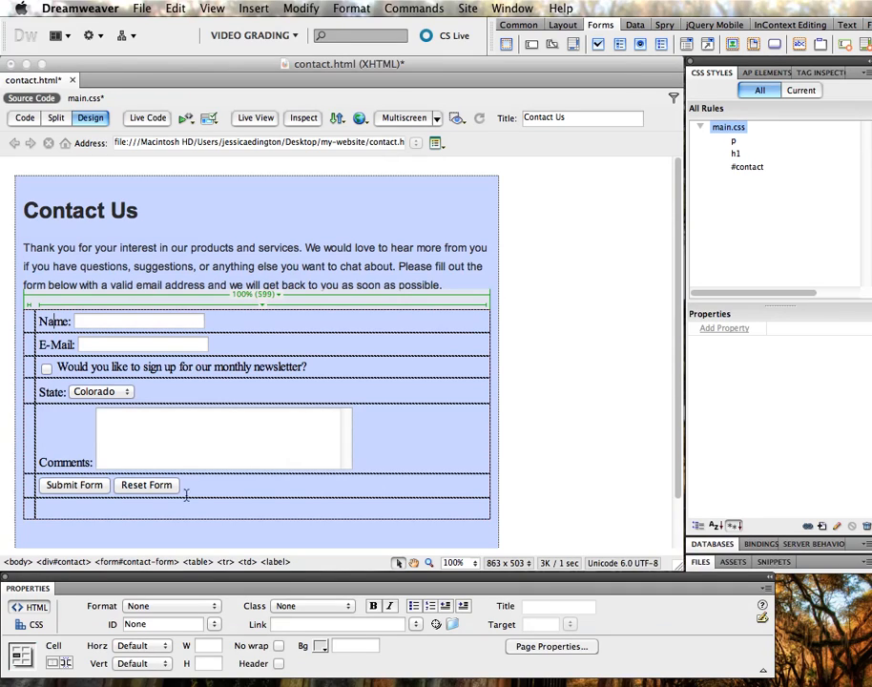
{"action": "left_click", "coordinate": [277, 561]}
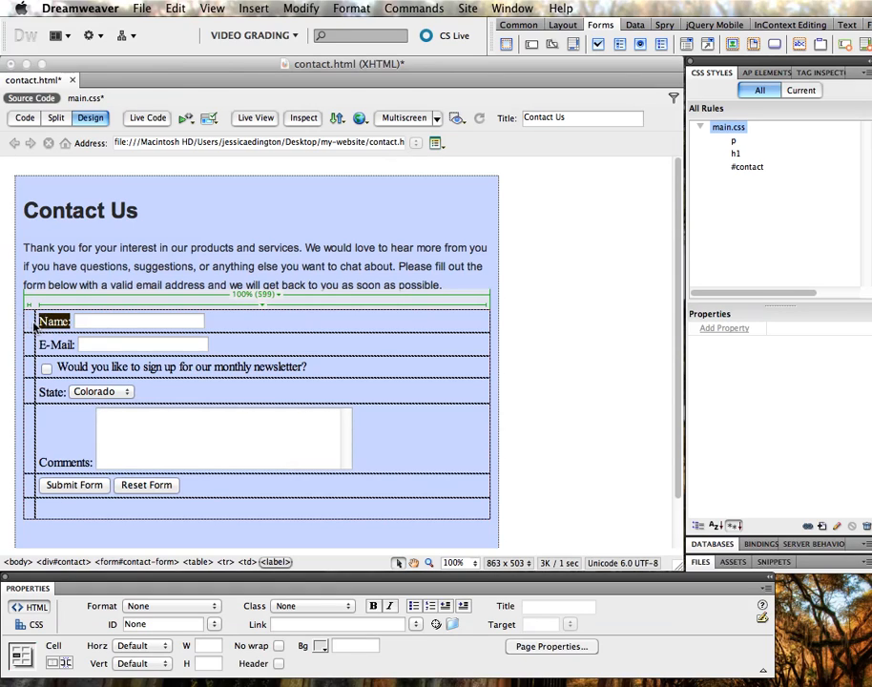
{"action": "left_click_drag", "start_coordinate": [36, 327], "coordinate": [73, 327]}
{"action": "left_click", "coordinate": [99, 345]}
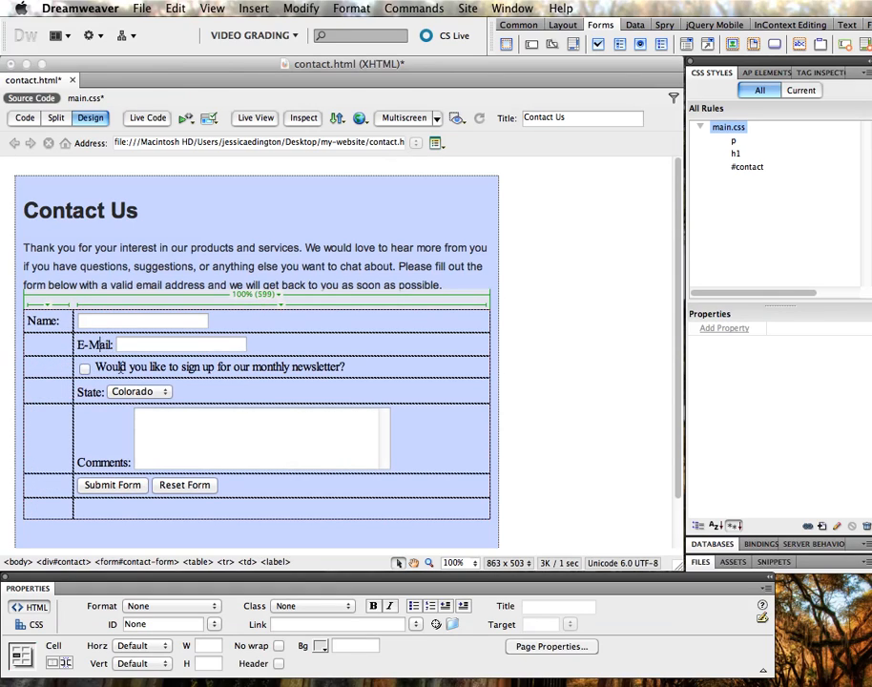
Move the E-Mail:, State: and Comments: labels into the left column, then select that column
{"action": "left_click", "coordinate": [278, 562]}
{"action": "left_click_drag", "start_coordinate": [100, 350], "coordinate": [42, 346]}
{"action": "left_click", "coordinate": [118, 391]}
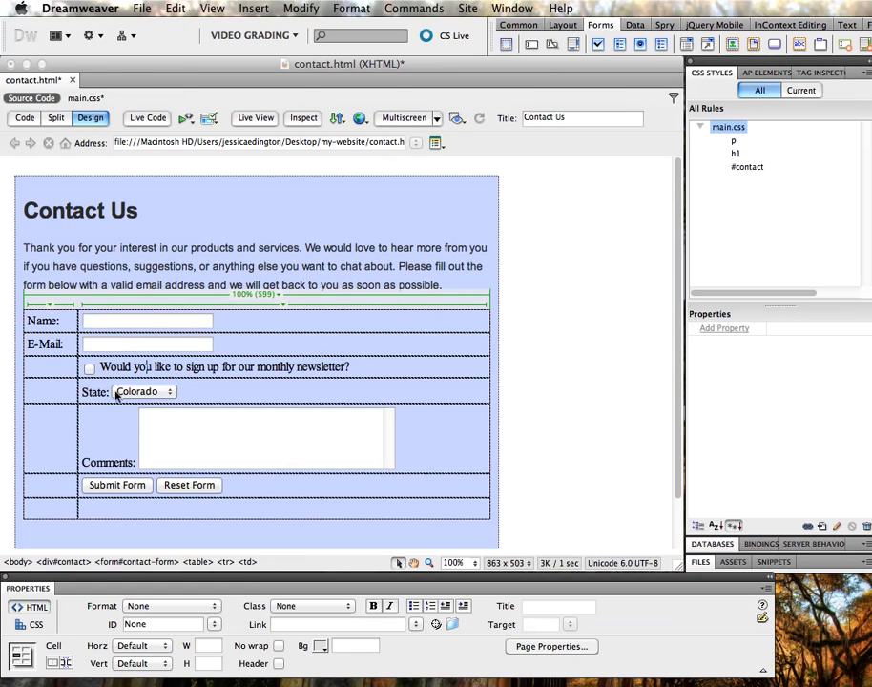
{"action": "left_click", "coordinate": [274, 563]}
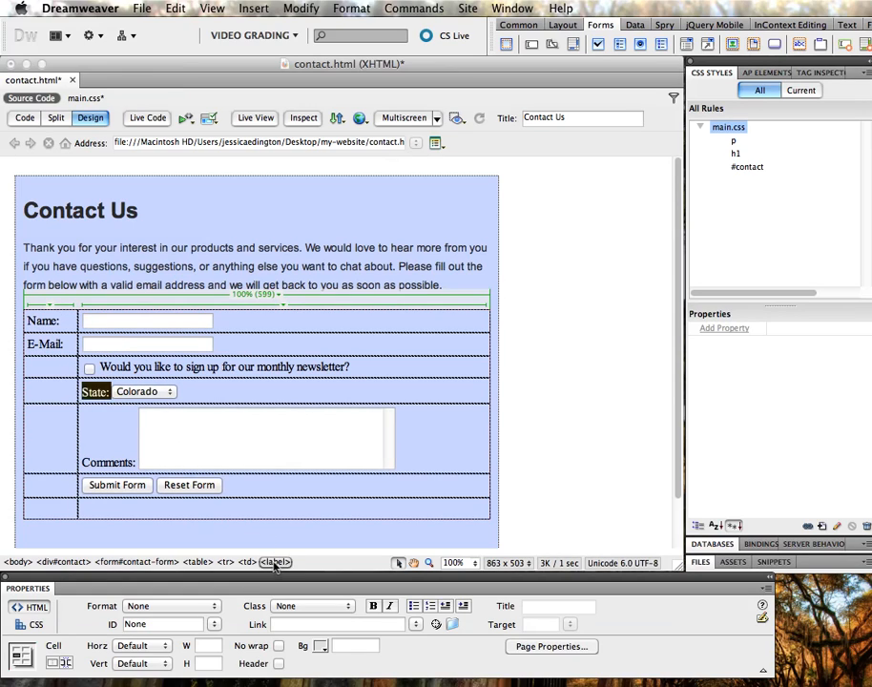
{"action": "left_click_drag", "start_coordinate": [102, 399], "coordinate": [43, 393]}
{"action": "left_click", "coordinate": [114, 434]}
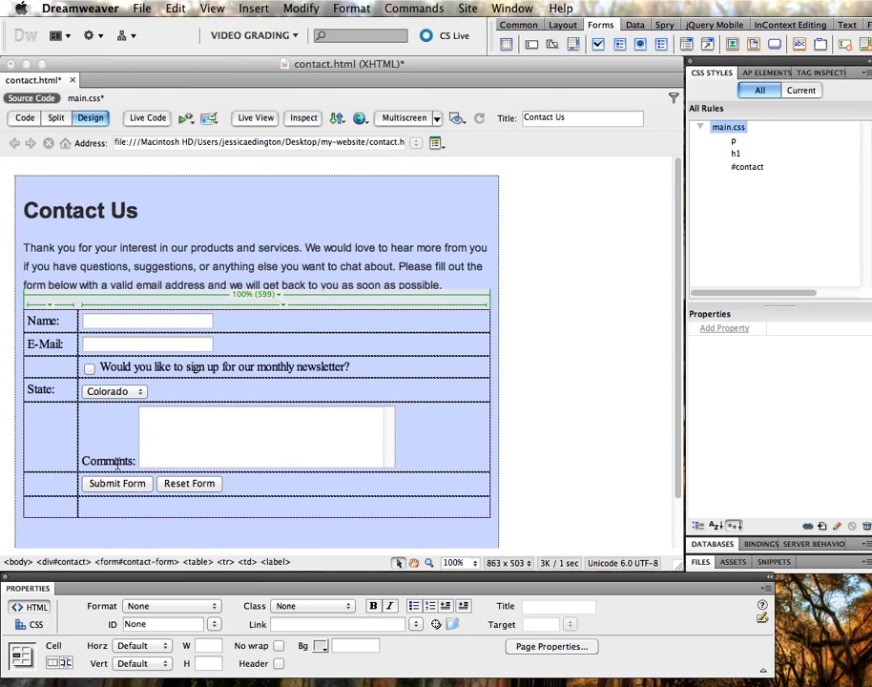
{"action": "left_click", "coordinate": [277, 562]}
{"action": "left_click_drag", "start_coordinate": [107, 437], "coordinate": [61, 447]}
{"action": "left_click_drag", "start_coordinate": [71, 323], "coordinate": [83, 512]}
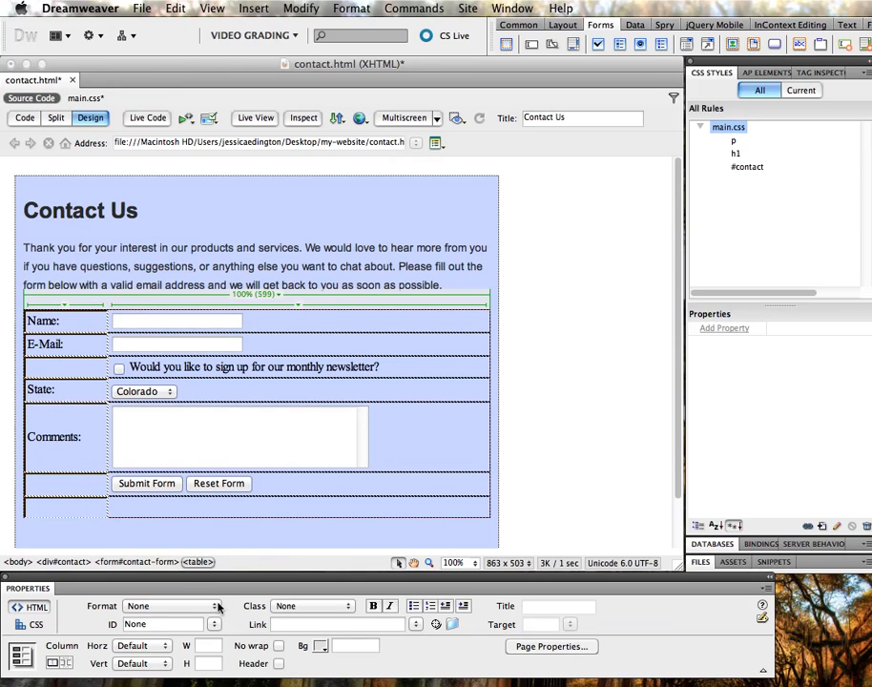
Align the first column's label cells horizontally Right and vertically Top
{"action": "left_click", "coordinate": [153, 647]}
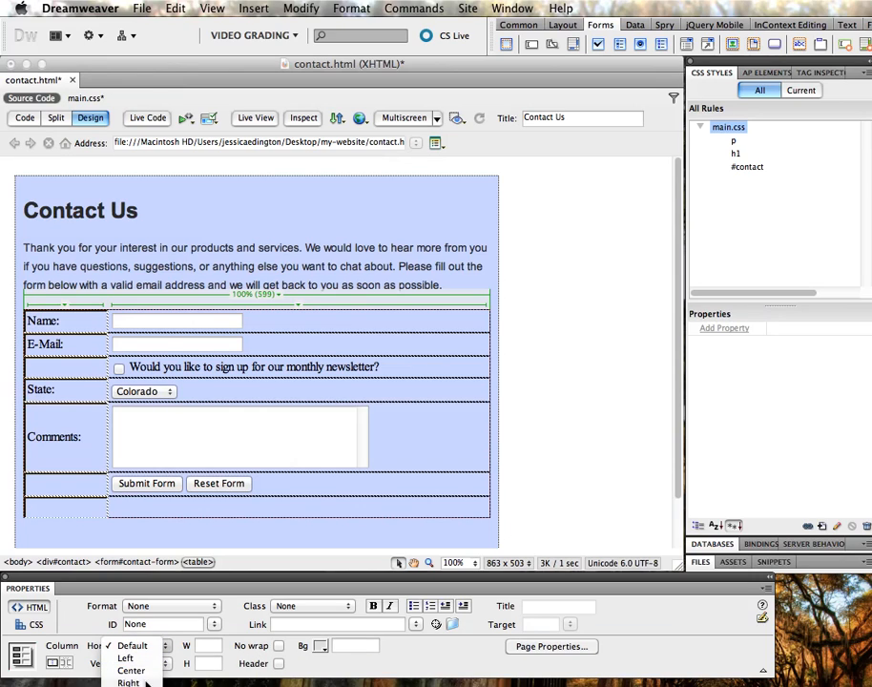
{"action": "left_click", "coordinate": [131, 681]}
{"action": "left_click", "coordinate": [157, 663]}
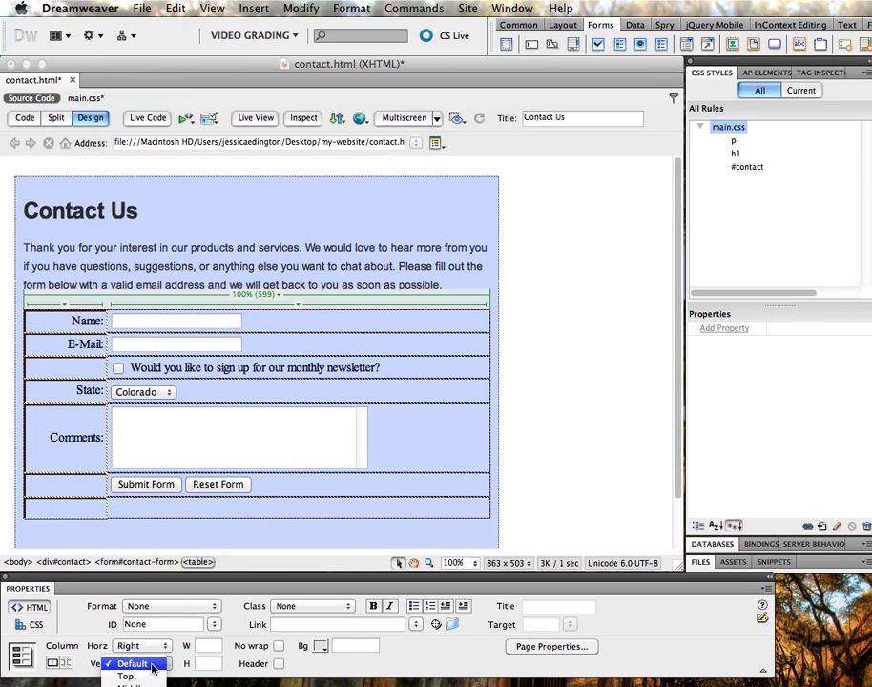
{"action": "left_click", "coordinate": [153, 675]}
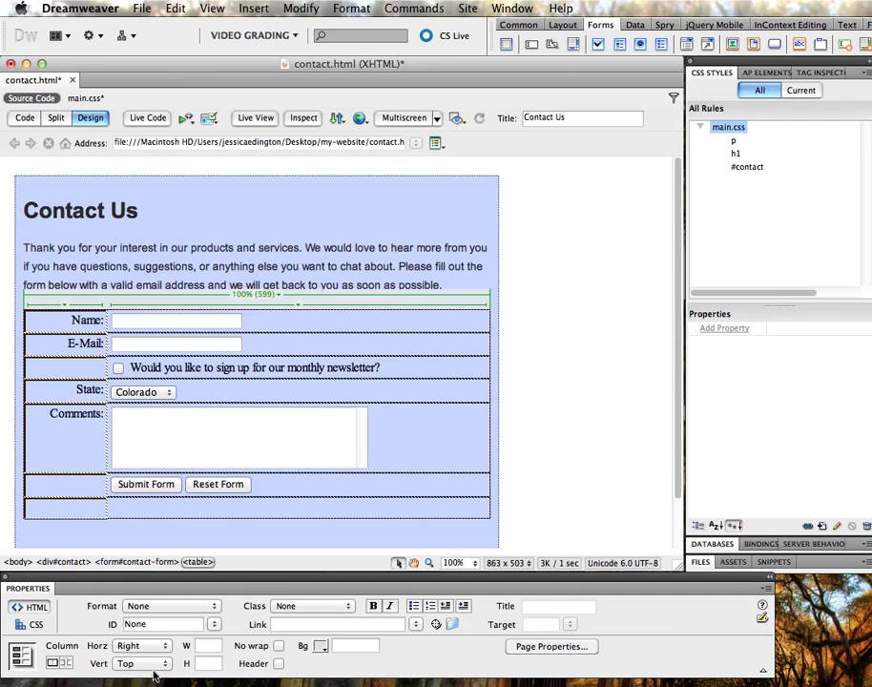
{"action": "left_click", "coordinate": [402, 442]}
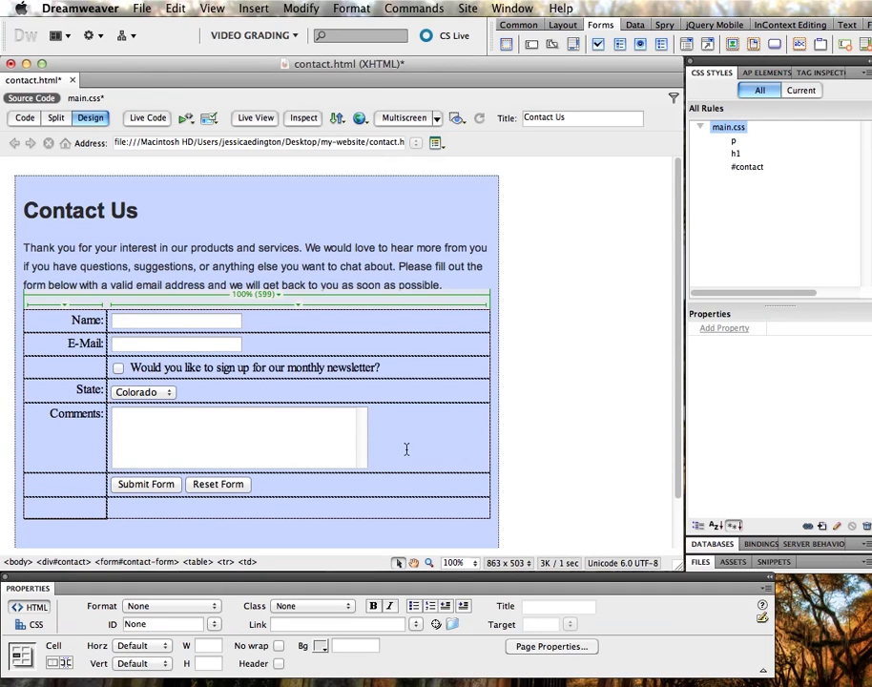
Inspect the p rule in main.css and the HTML source, then return to Design view
{"action": "left_click", "coordinate": [734, 143]}
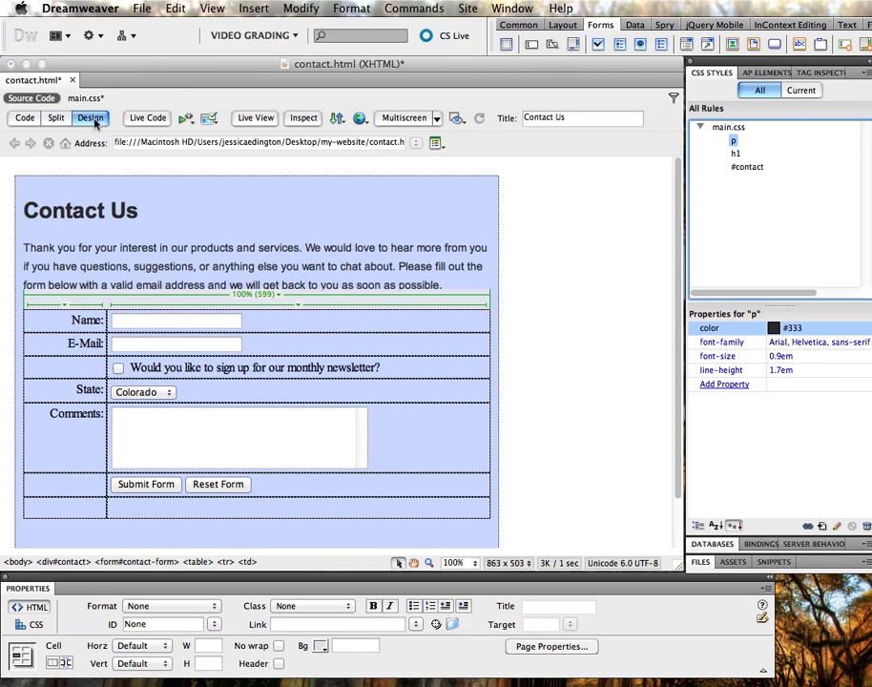
{"action": "left_click", "coordinate": [25, 117]}
{"action": "scroll", "coordinate": [229, 329], "scroll_direction": "up", "scroll_amount": 5}
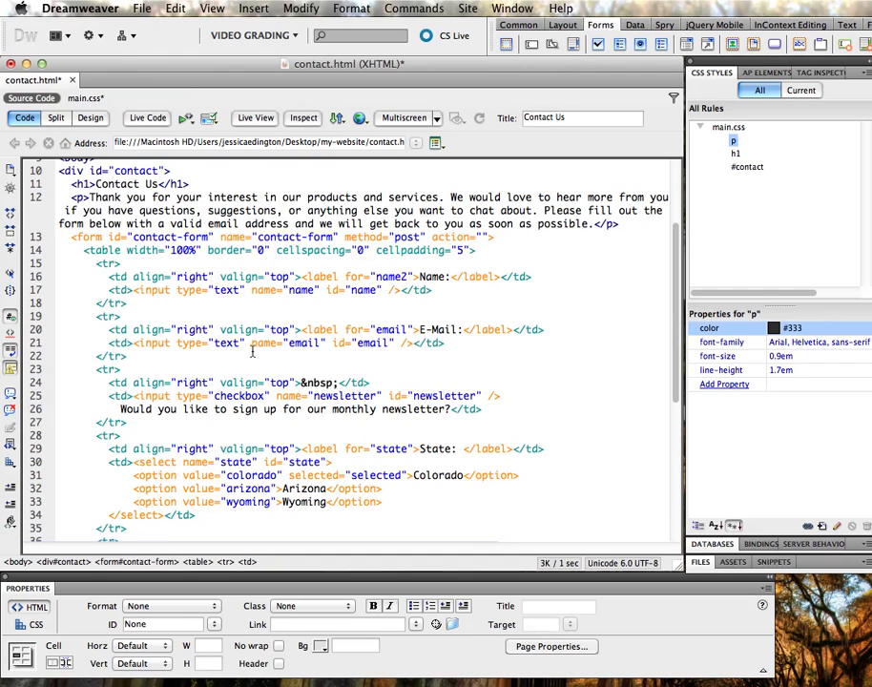
{"action": "left_click", "coordinate": [89, 117]}
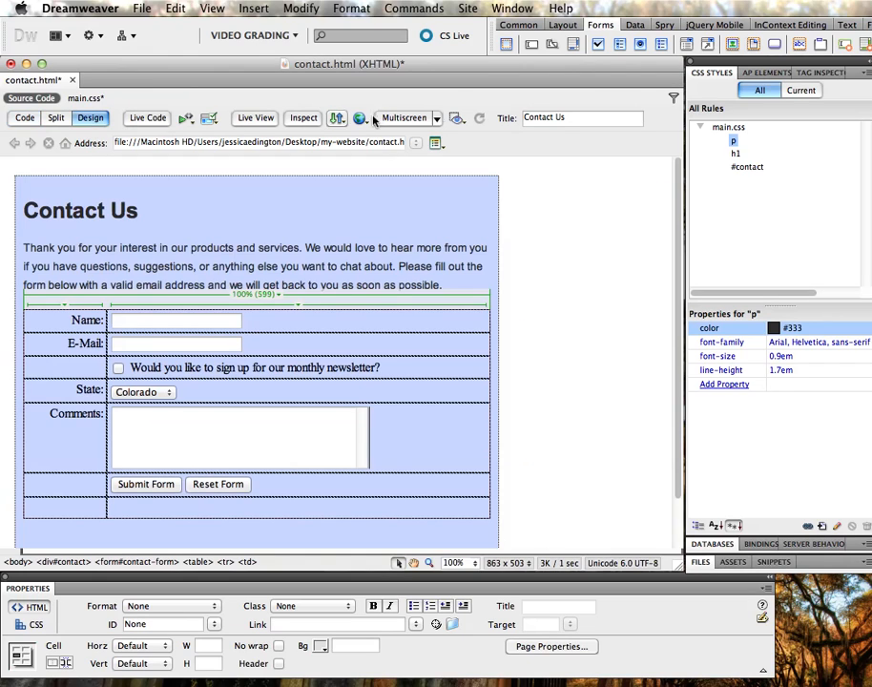
Rename the p rule's selector to 'p, label' and format the newsletter question as Paragraph
{"action": "left_click", "coordinate": [739, 142]}
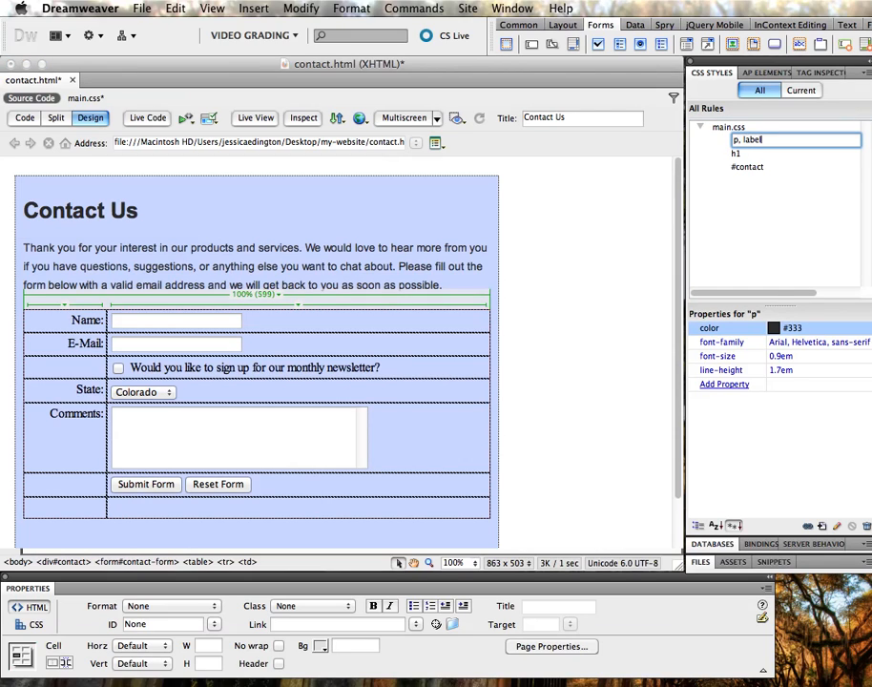
{"action": "key", "text": "Return"}
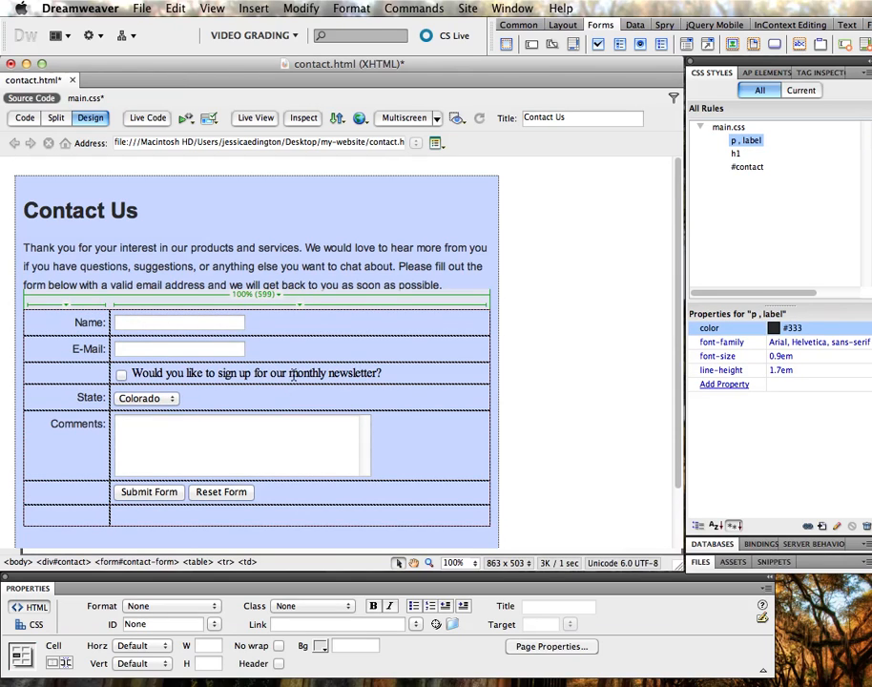
{"action": "left_click_drag", "start_coordinate": [387, 374], "coordinate": [129, 374]}
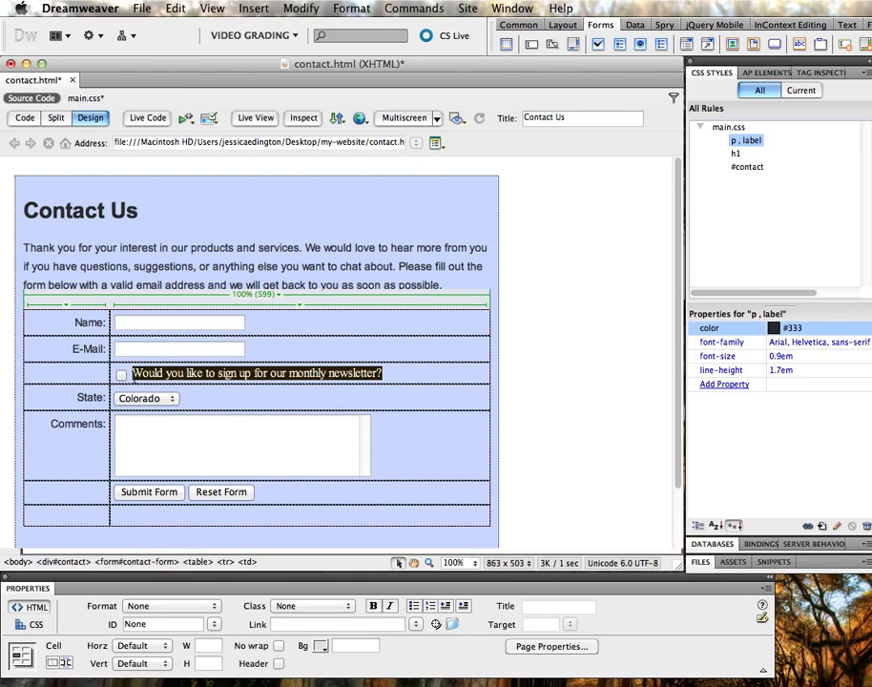
{"action": "left_click", "coordinate": [153, 607]}
{"action": "left_click", "coordinate": [149, 618]}
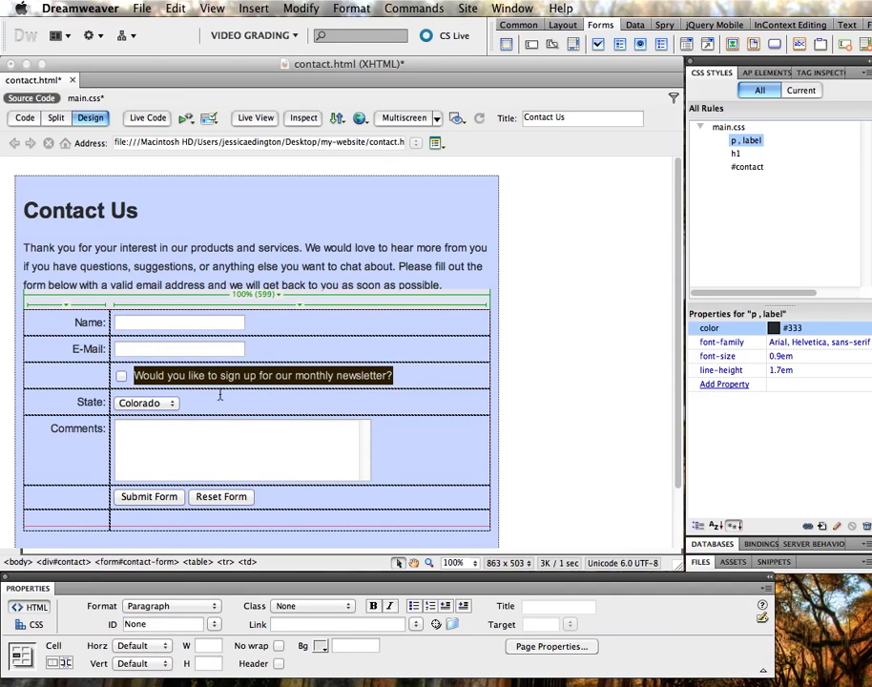
Try adding ', input' to the 'p, label' selector, then revert it to 'p, label'
{"action": "left_click", "coordinate": [762, 141]}
{"action": "left_click", "coordinate": [761, 141]}
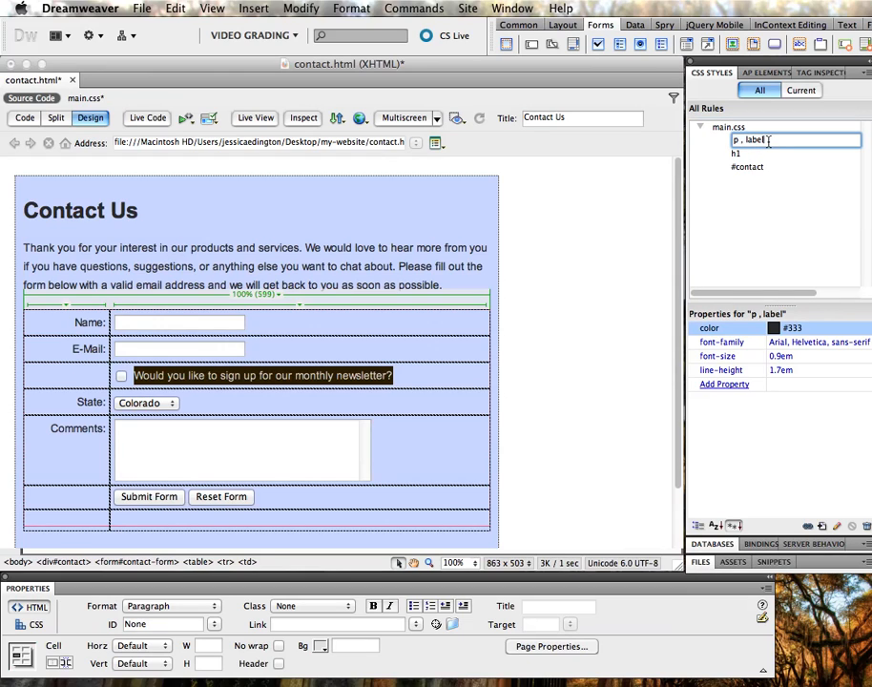
{"action": "type", "text": ", input"}
{"action": "key", "text": "Return"}
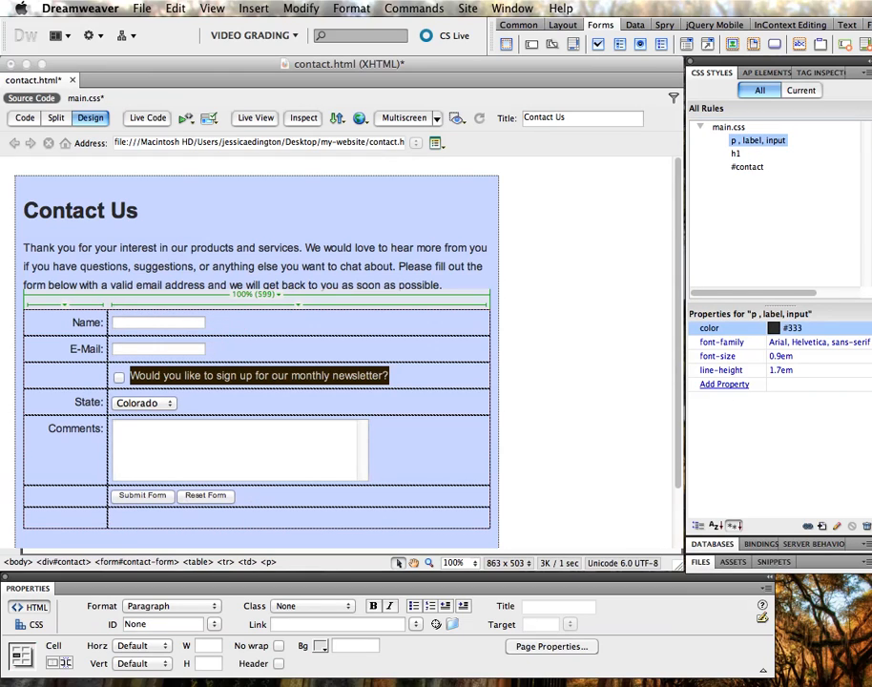
{"action": "left_click", "coordinate": [219, 408]}
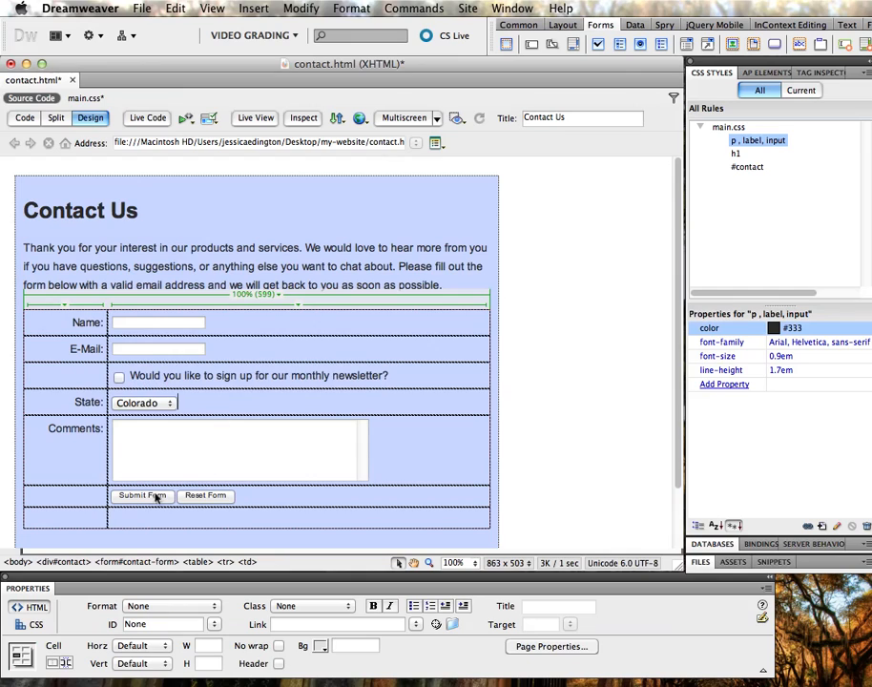
{"action": "left_click", "coordinate": [778, 141]}
{"action": "key", "text": "BackSpace"}
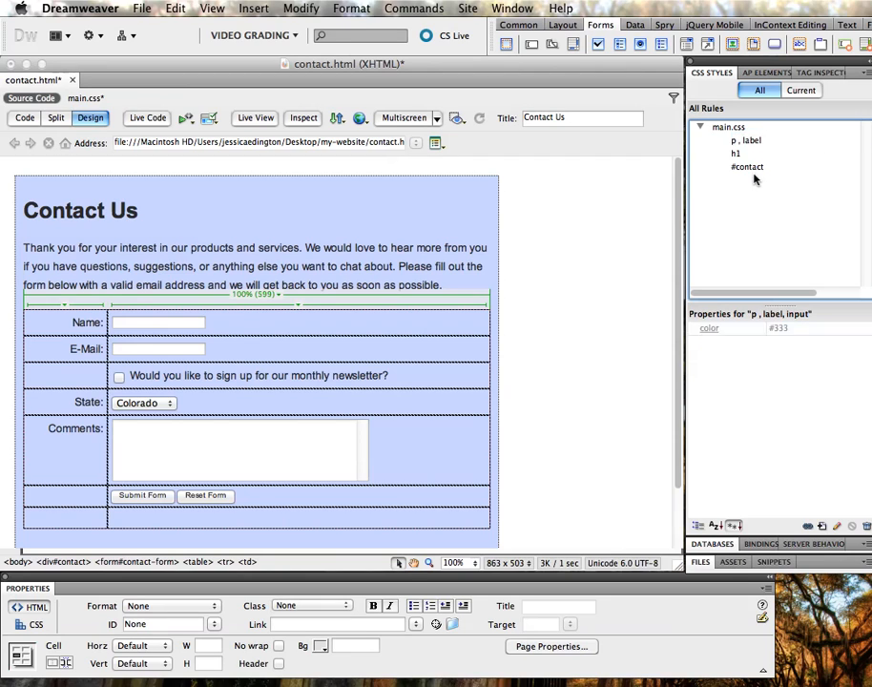
{"action": "key", "text": "Return"}
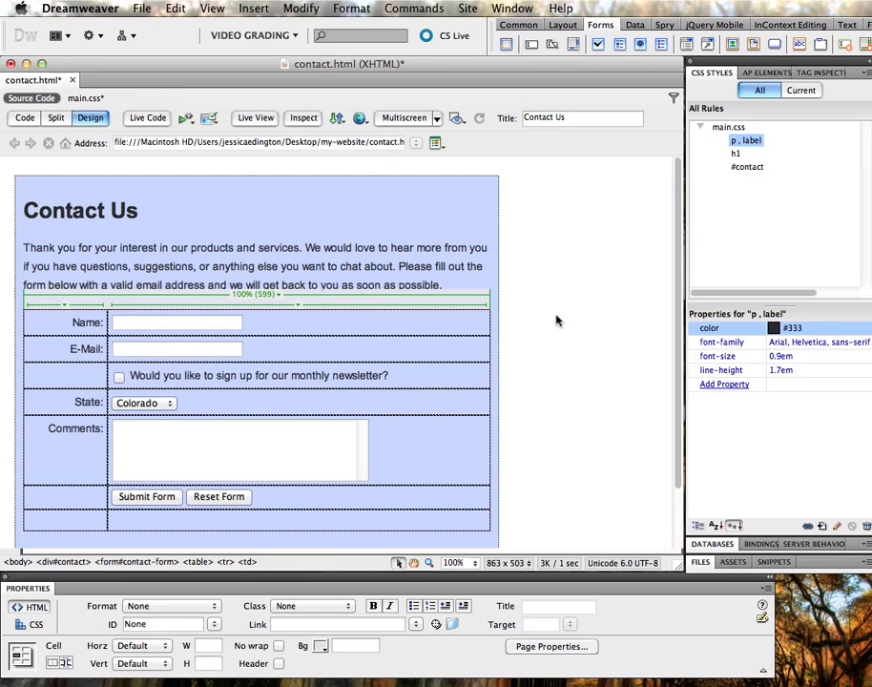
Select the contact form and scroll to review how the fields render
{"action": "left_click", "coordinate": [544, 345]}
{"action": "scroll", "coordinate": [543, 346], "scroll_direction": "down", "scroll_amount": 3}
{"action": "scroll", "coordinate": [542, 347], "scroll_direction": "up", "scroll_amount": 3}
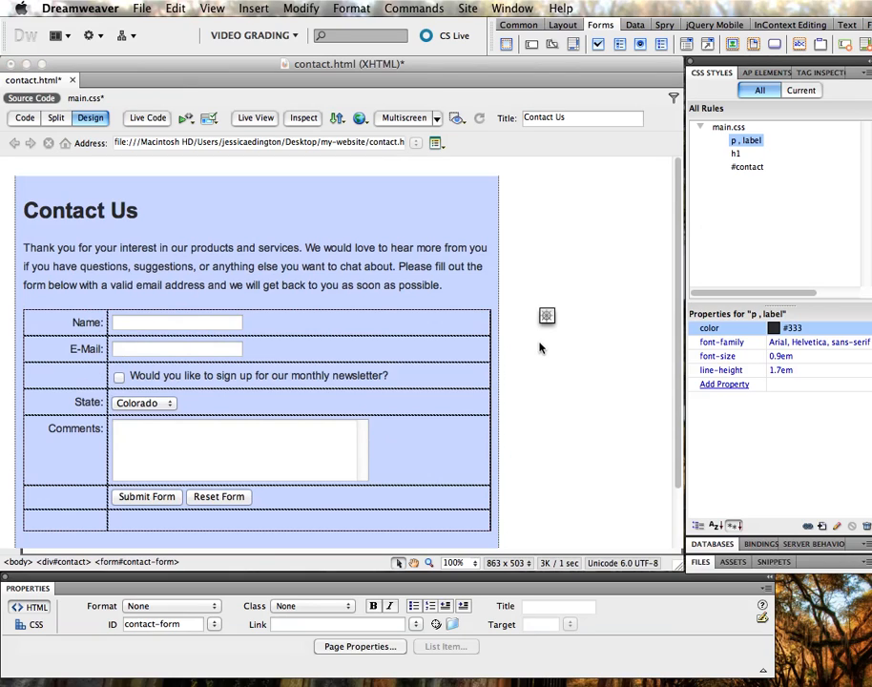
{"action": "scroll", "coordinate": [525, 355], "scroll_direction": "down", "scroll_amount": 2}
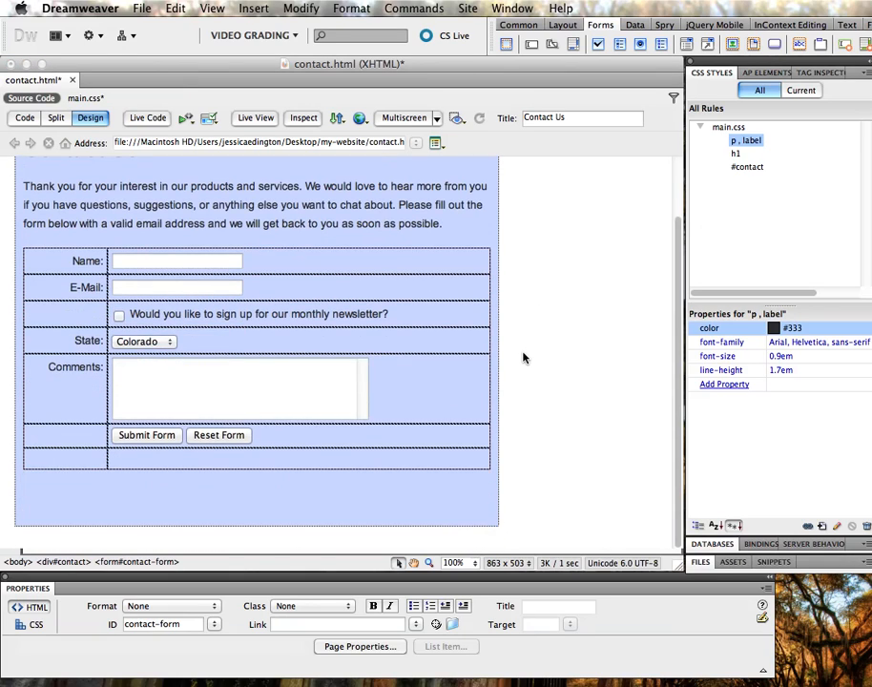
{"action": "left_click", "coordinate": [263, 119]}
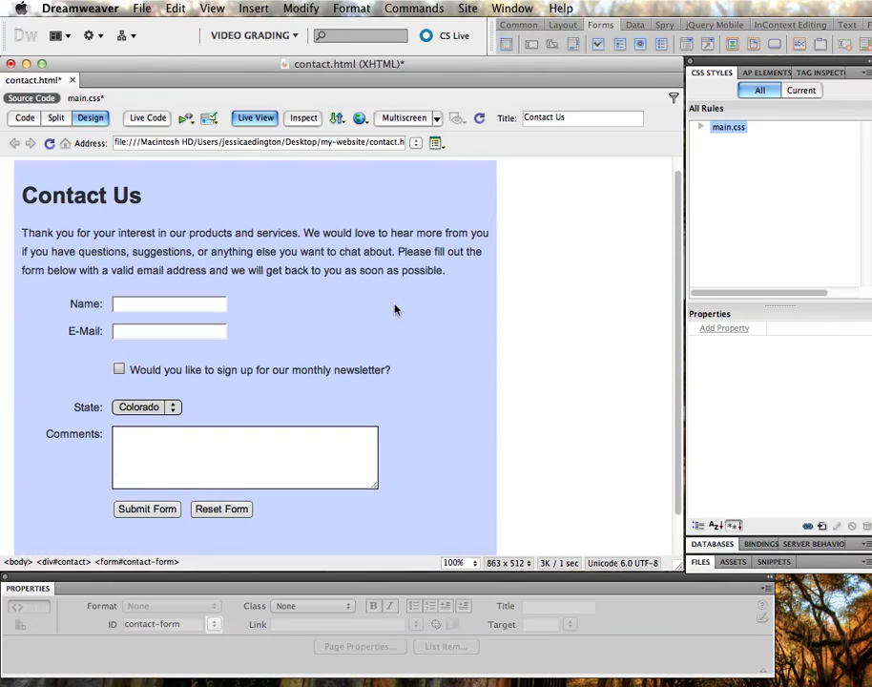
{"action": "left_click", "coordinate": [187, 305]}
{"action": "key", "text": "Tab"}
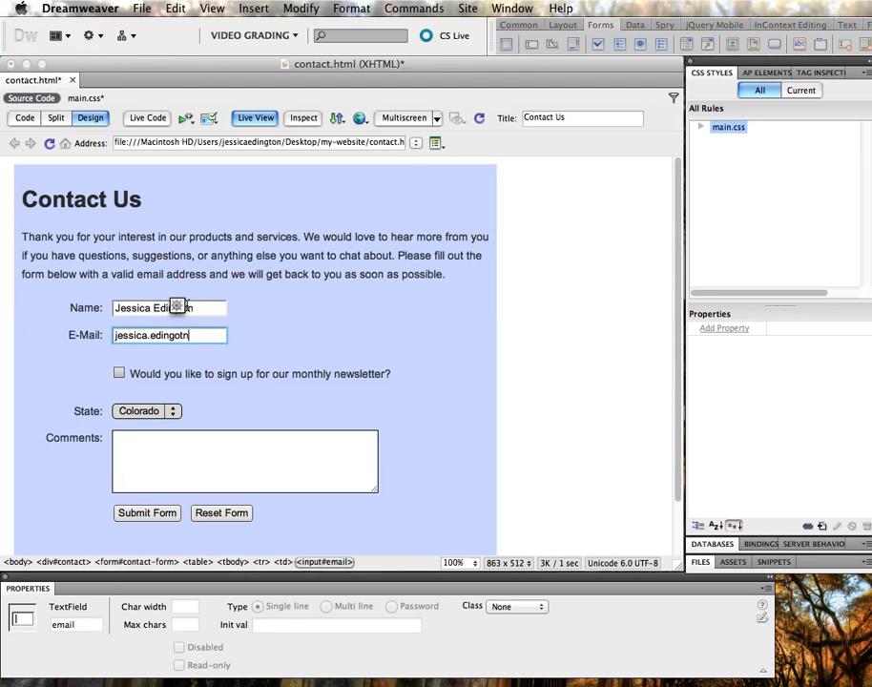
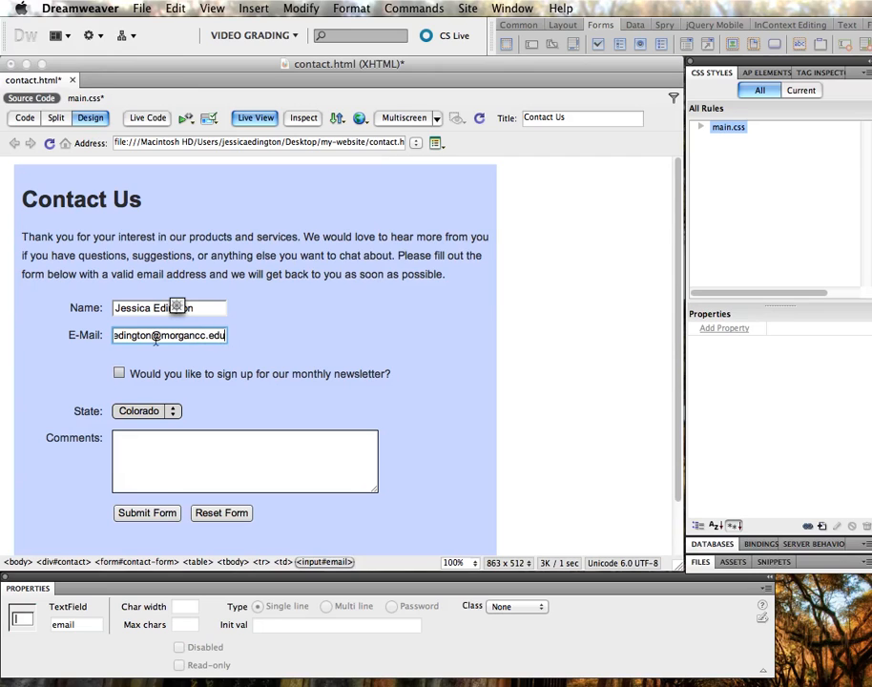
{"action": "left_click", "coordinate": [256, 118]}
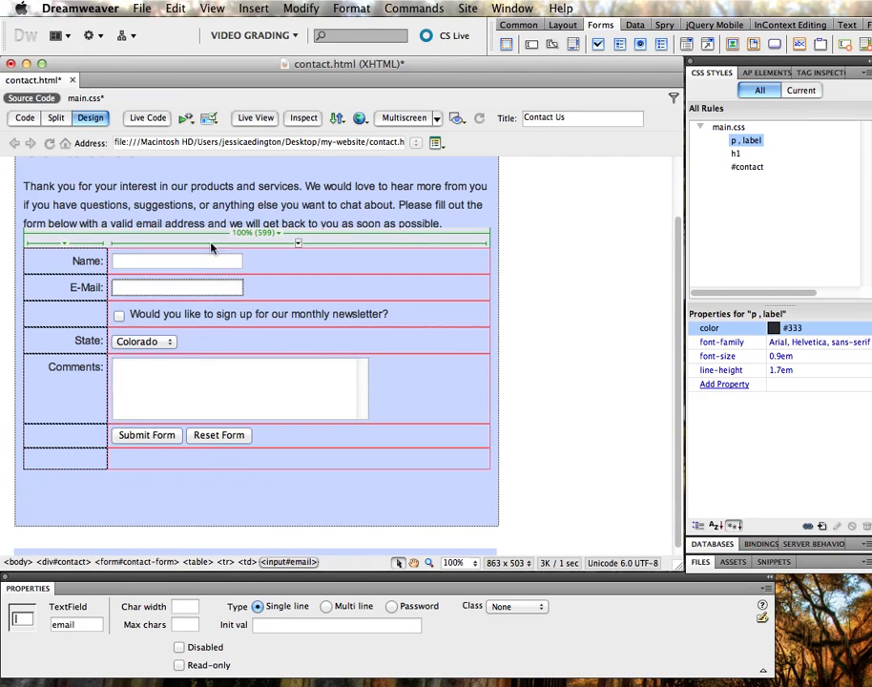
Apply the E-Mail field's character width and inspect the Comments box's width value
{"action": "left_click", "coordinate": [185, 608]}
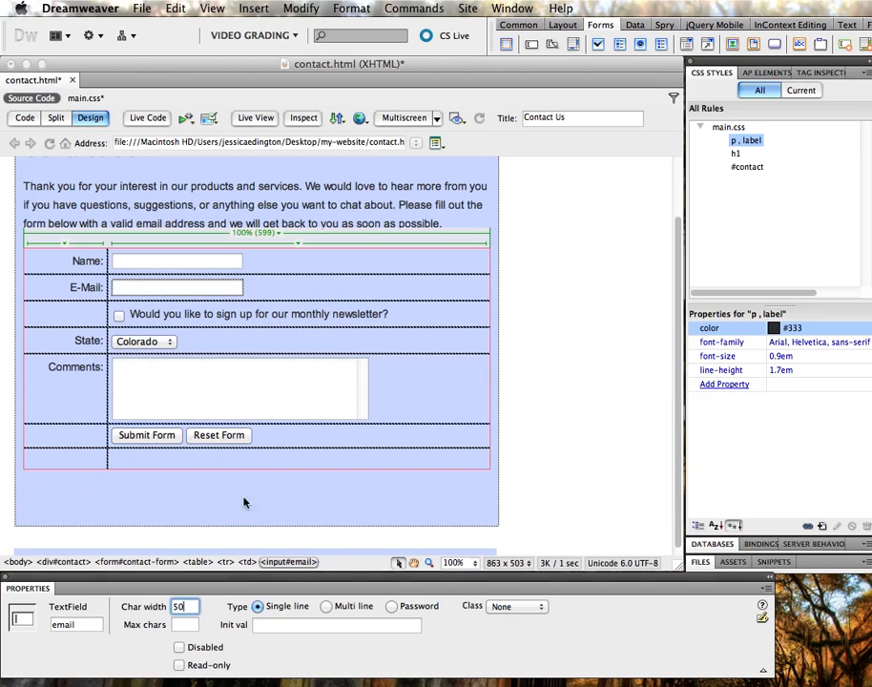
{"action": "left_click", "coordinate": [225, 389]}
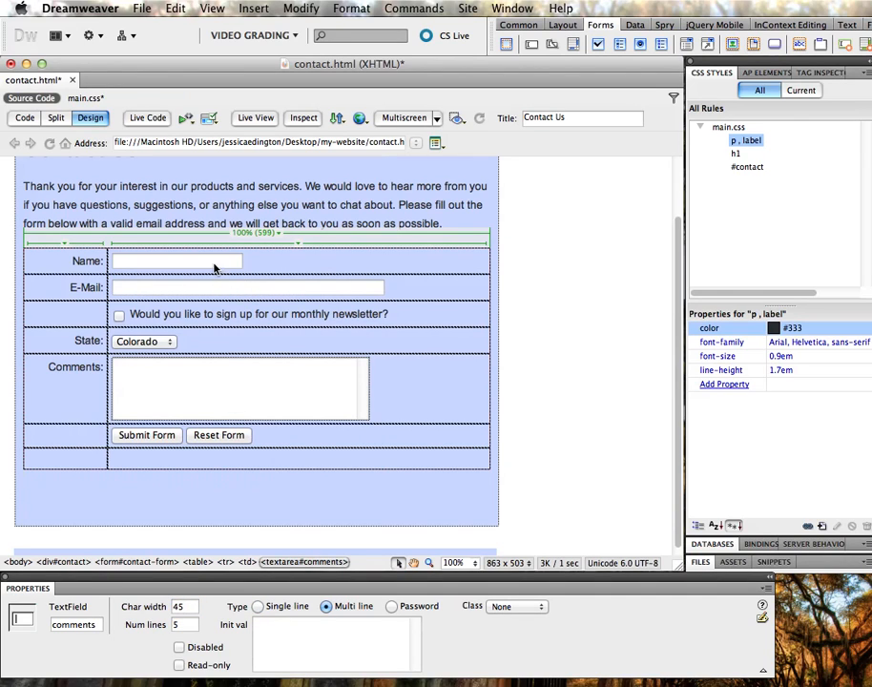
{"action": "double_click", "coordinate": [184, 606]}
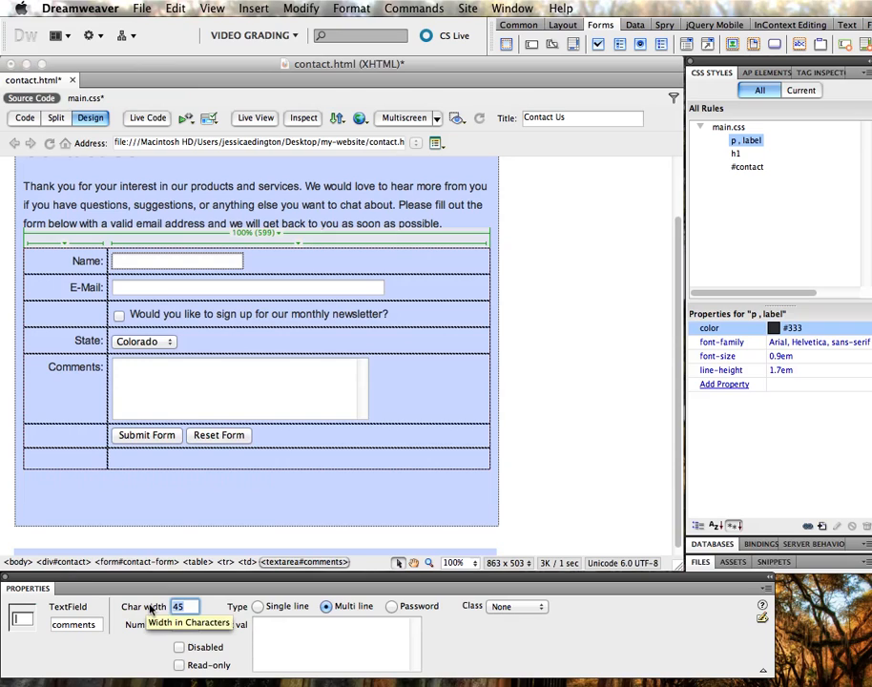
{"action": "left_click", "coordinate": [336, 313]}
Set the Name field's character width to 50 and compare it with E-Mail
{"action": "left_click", "coordinate": [223, 267]}
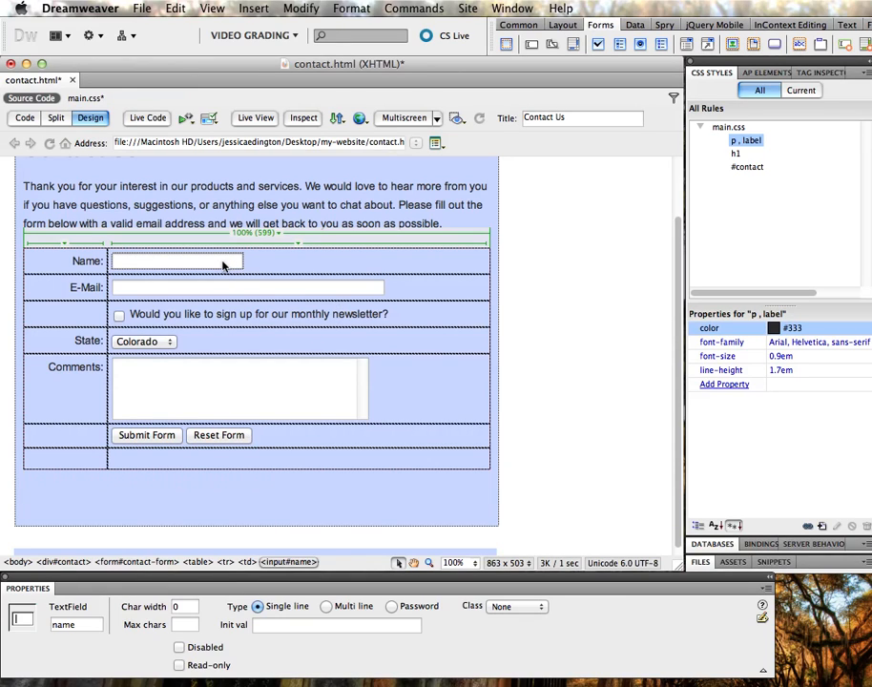
{"action": "left_click", "coordinate": [181, 607]}
{"action": "type", "text": "50"}
{"action": "key", "text": "Return"}
{"action": "left_click", "coordinate": [246, 288]}
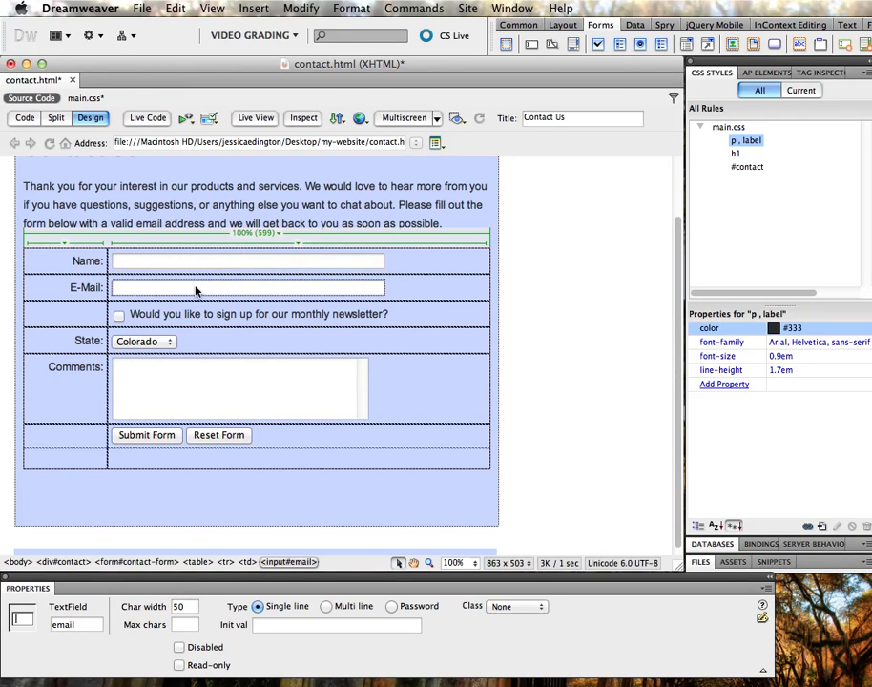